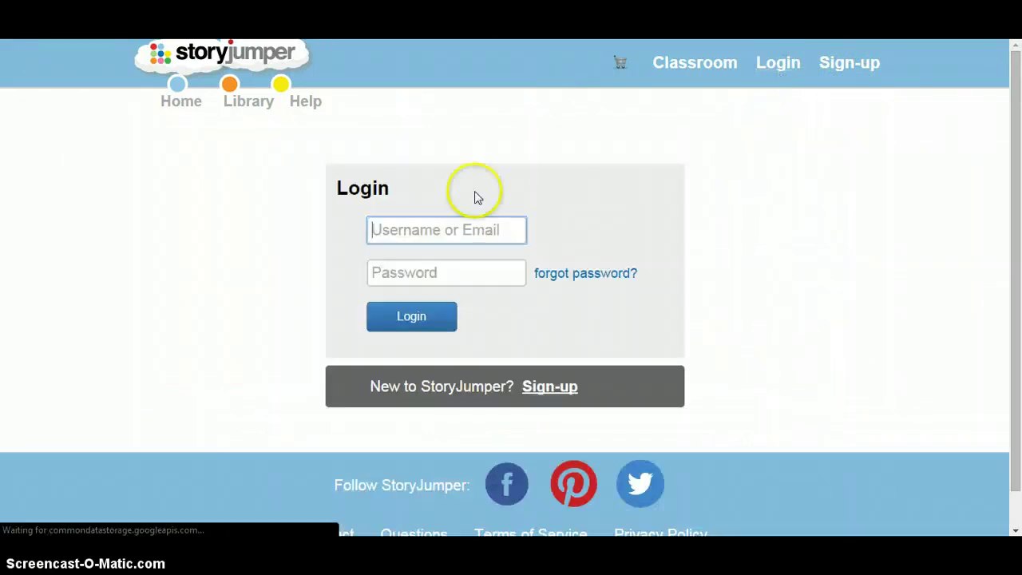
Step: Log in to StoryJumper with the account e-mail and password, declining Chrome's password save
click(388, 232)
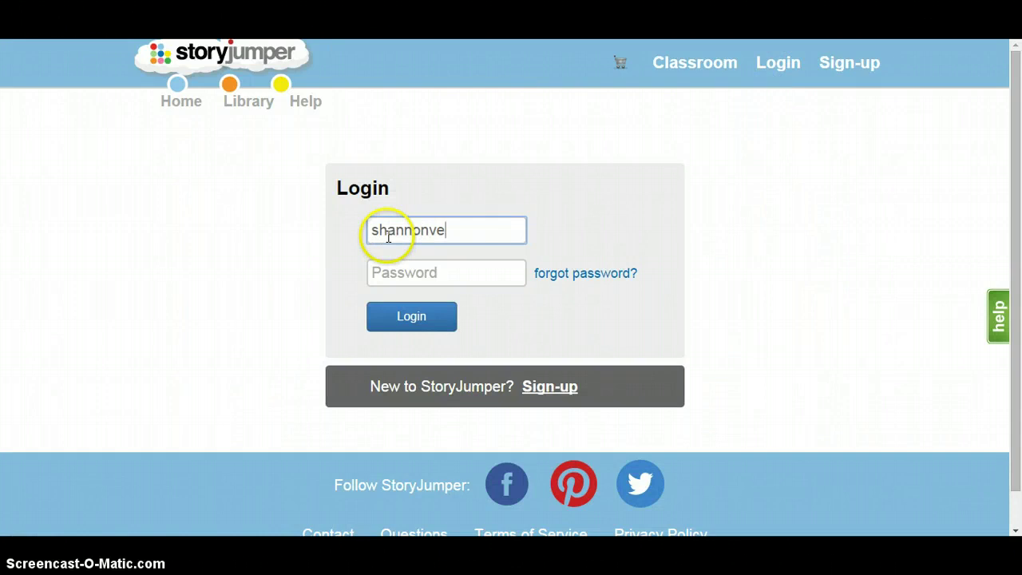
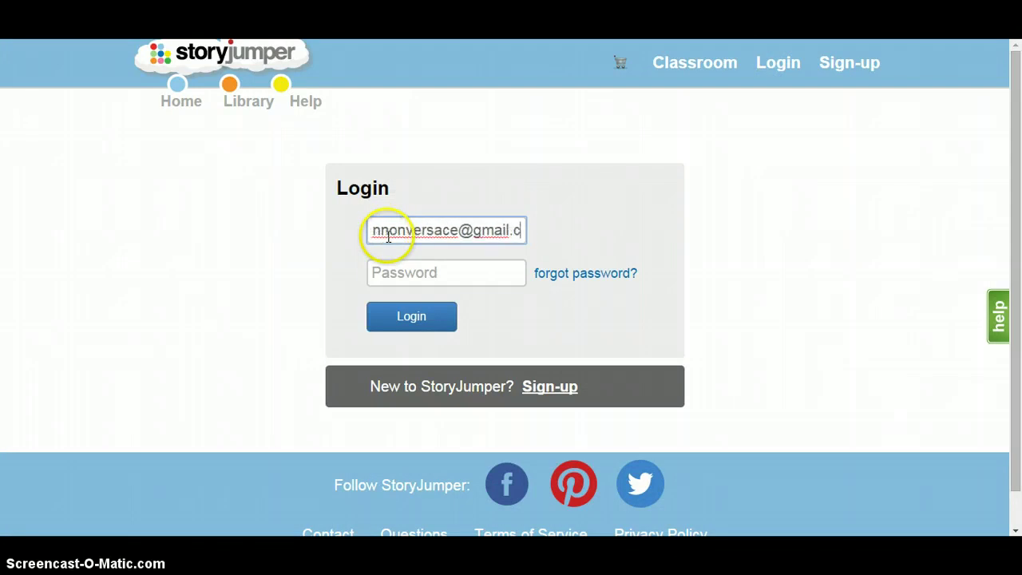
key(Tab)
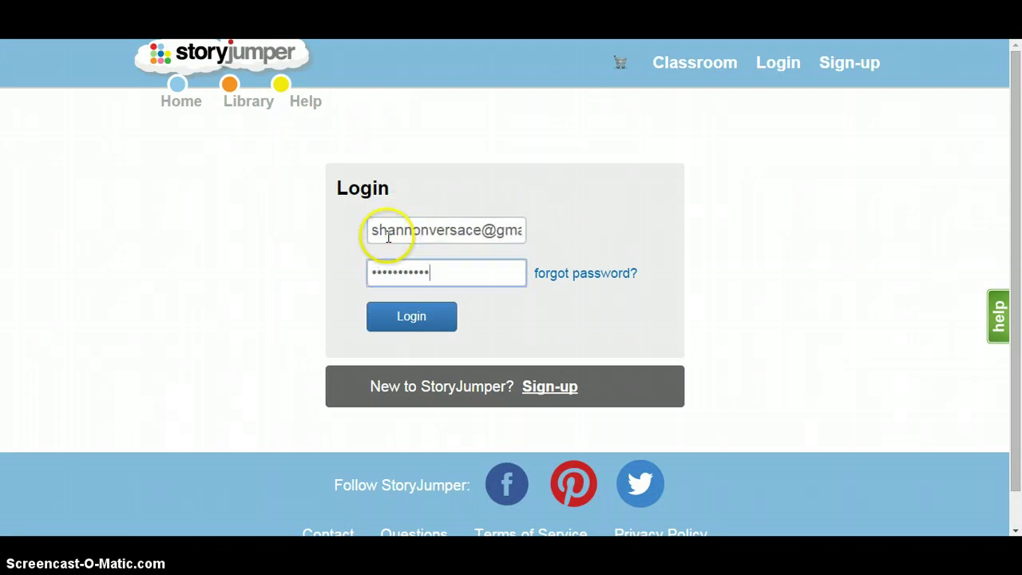
click(438, 323)
click(228, 399)
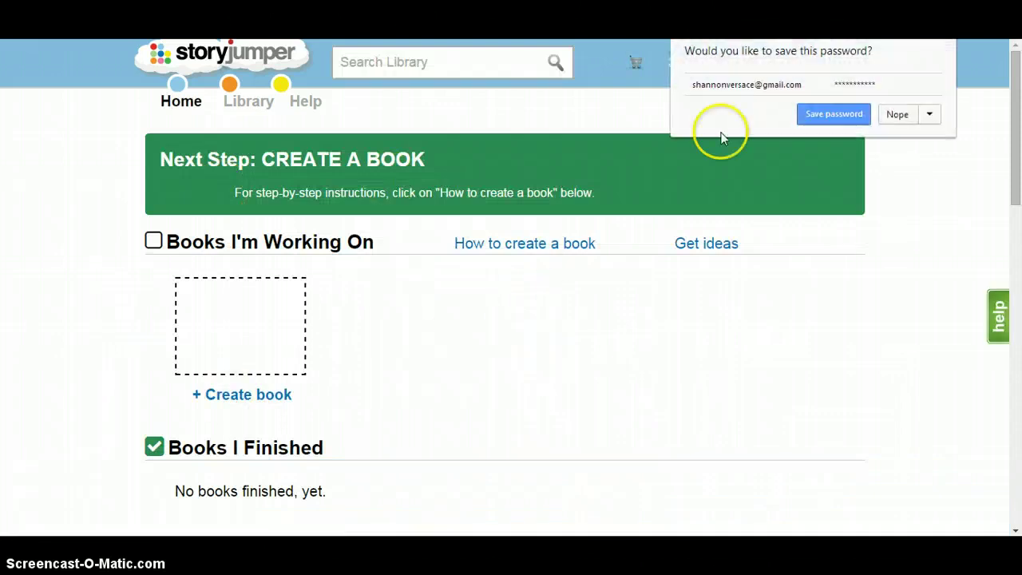
click(896, 113)
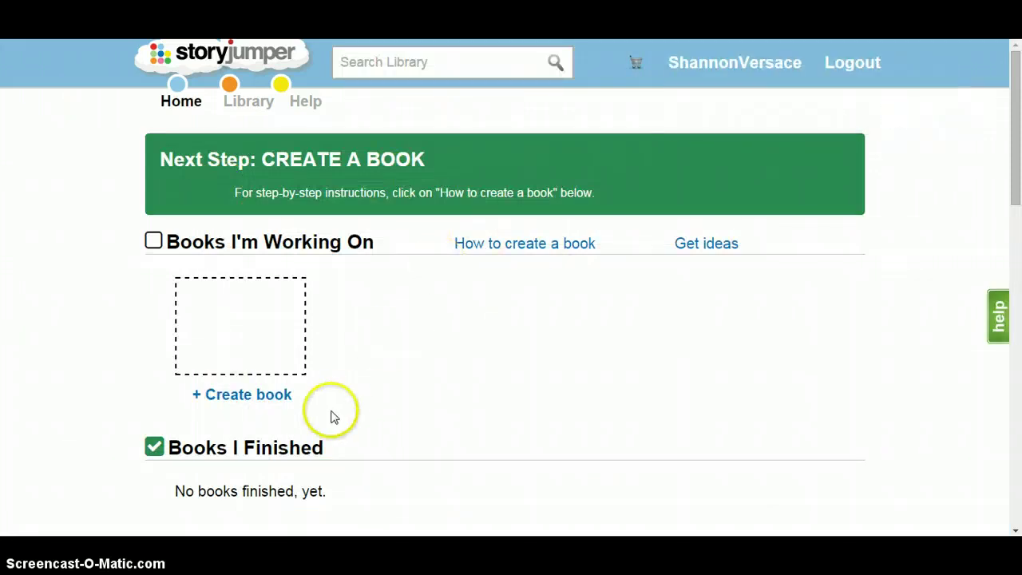
Step: Create a new blank 16-page book and go to its empty pages 3–4
click(240, 394)
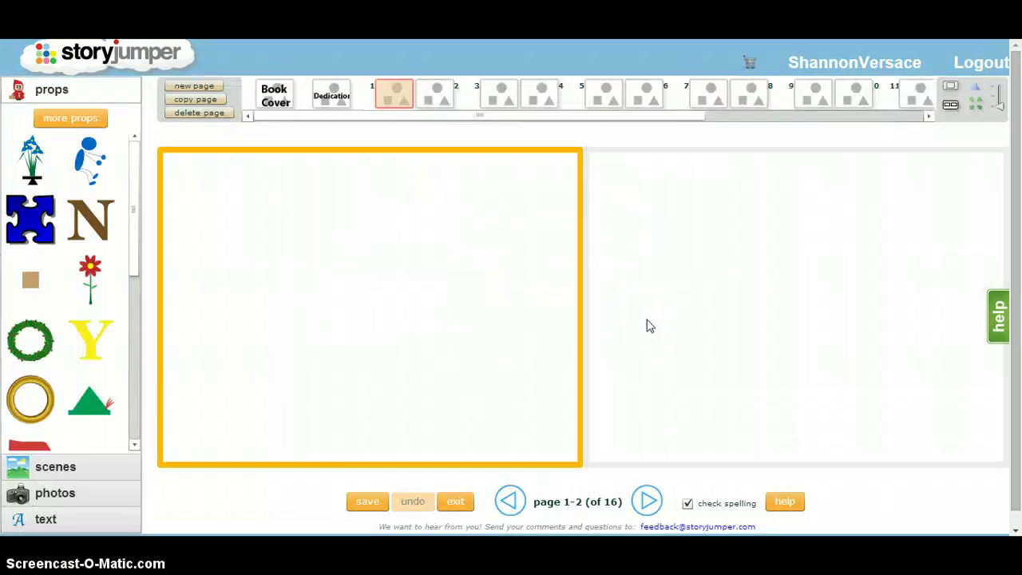
drag(301, 116, 274, 120)
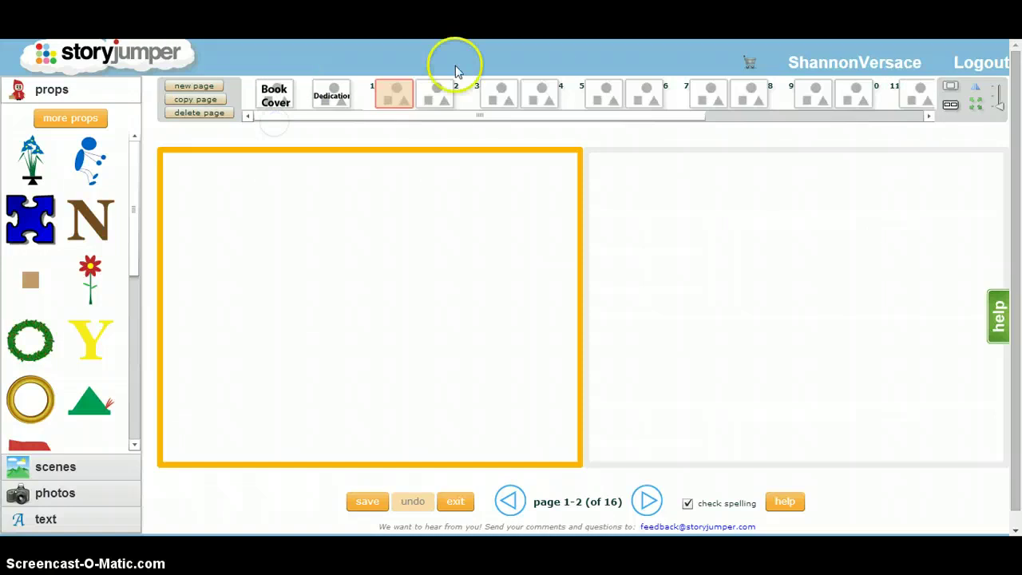
click(537, 96)
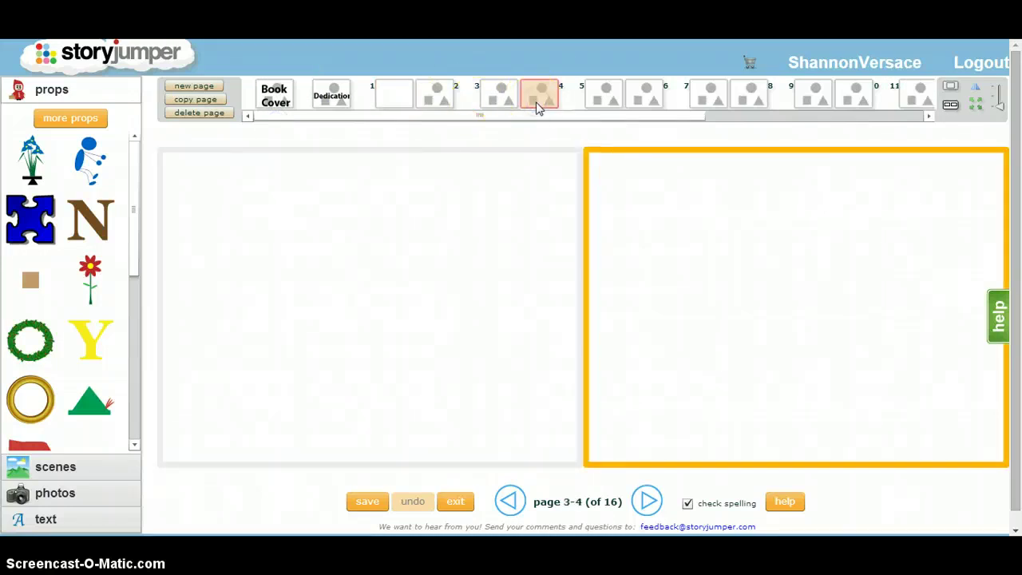
click(737, 104)
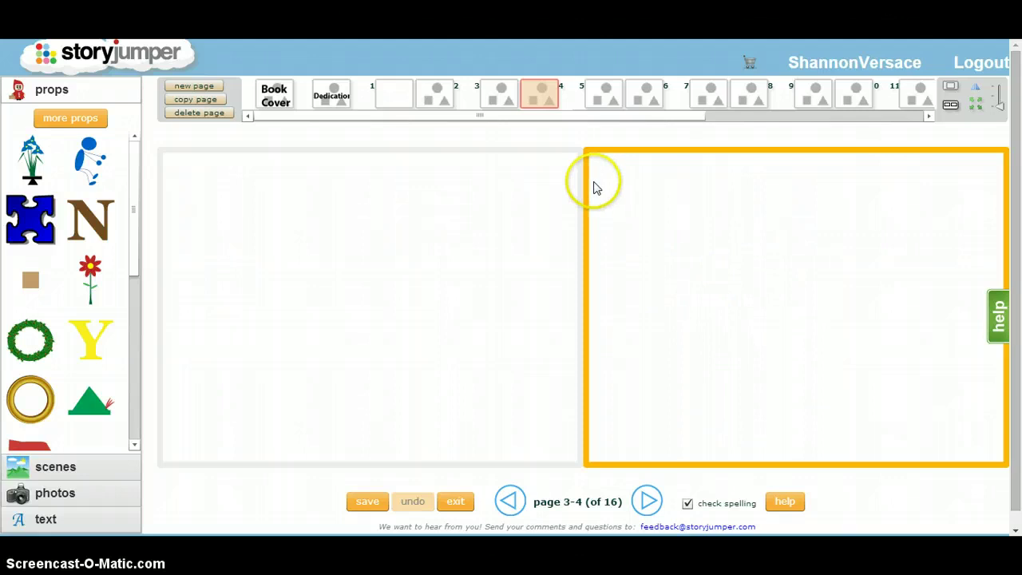
click(519, 309)
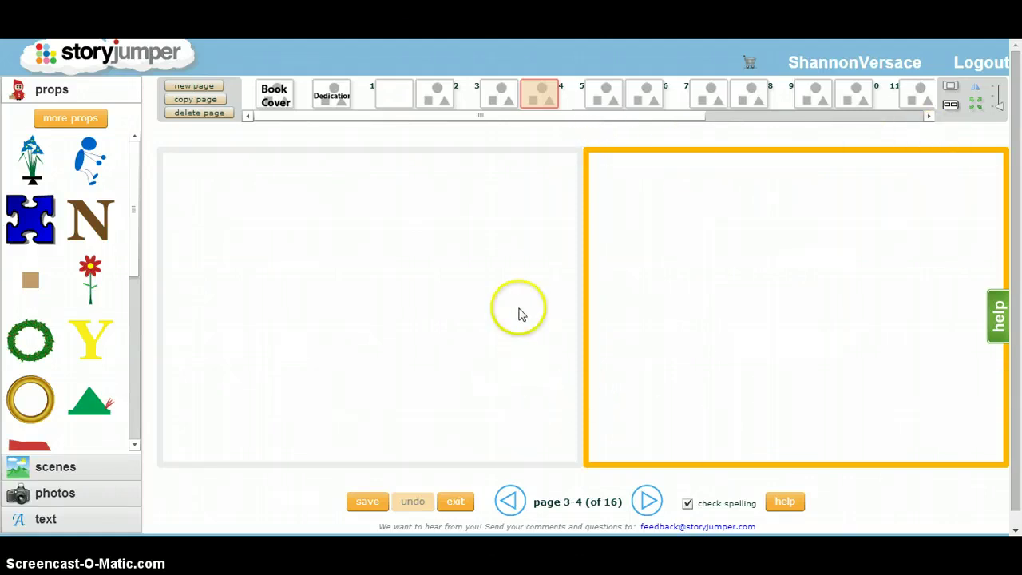
click(235, 182)
click(259, 114)
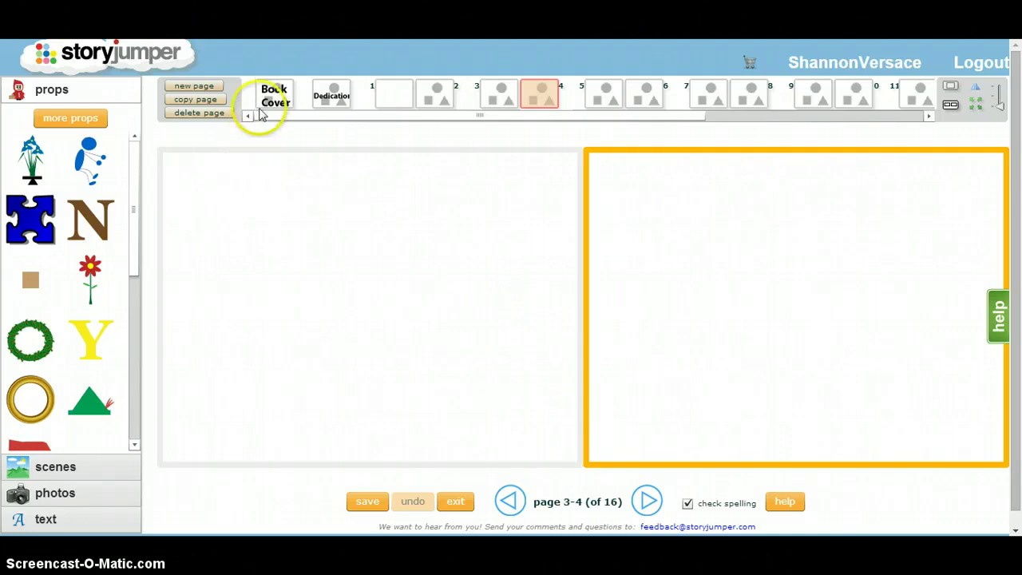
Step: Replace the cover's placeholder title with 'Shannon's Book'
click(274, 99)
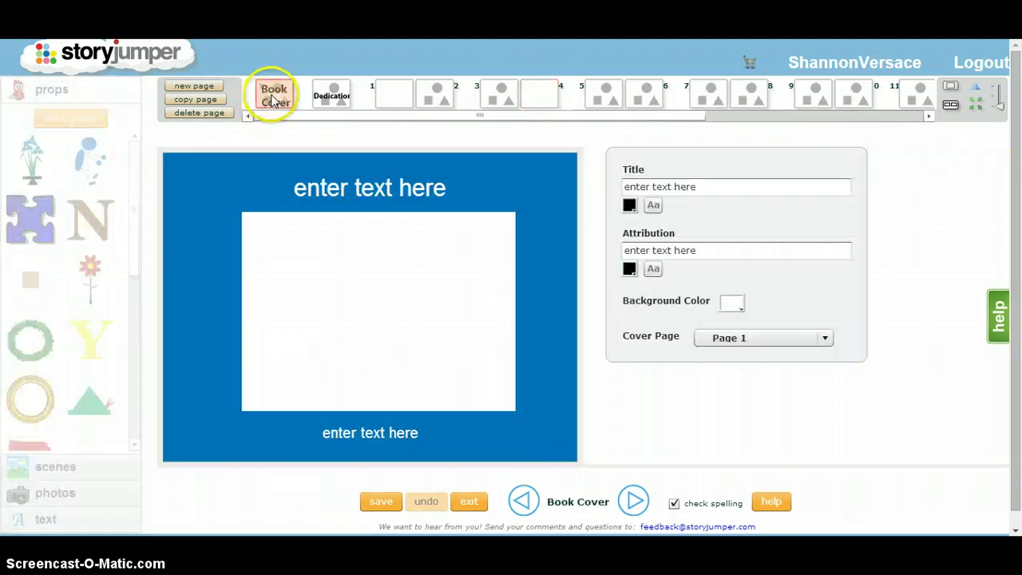
click(726, 187)
drag(727, 187, 589, 194)
key(BackSpace)
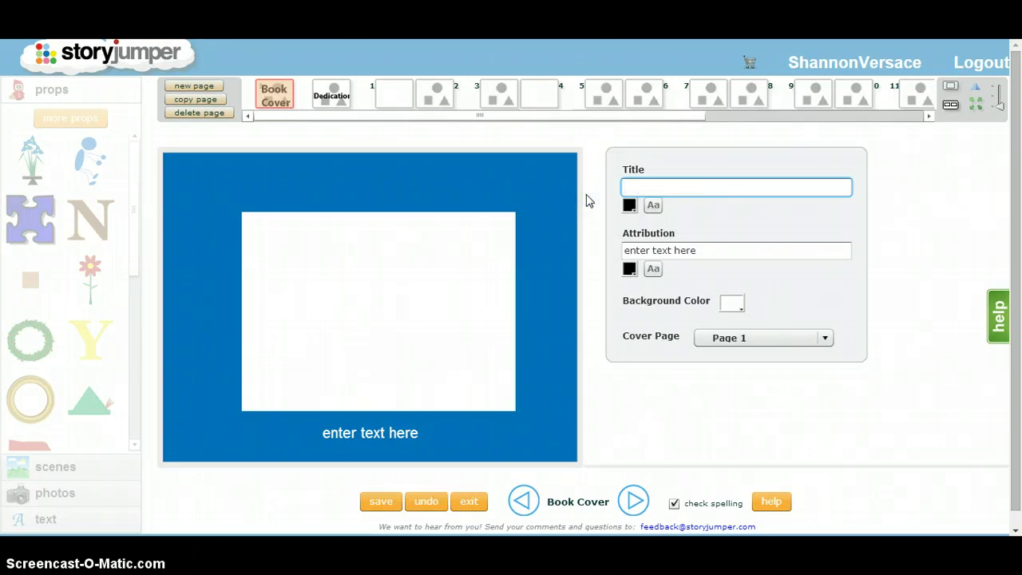
text(Shannon')
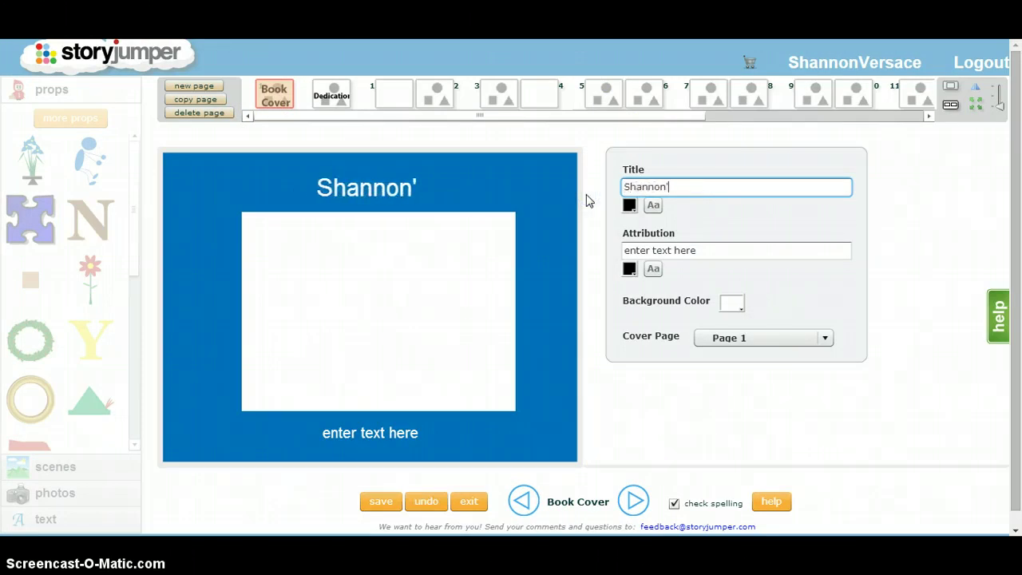
text(s Book)
Step: Make the cover title green in a serif font, then select the attribution placeholder
click(629, 205)
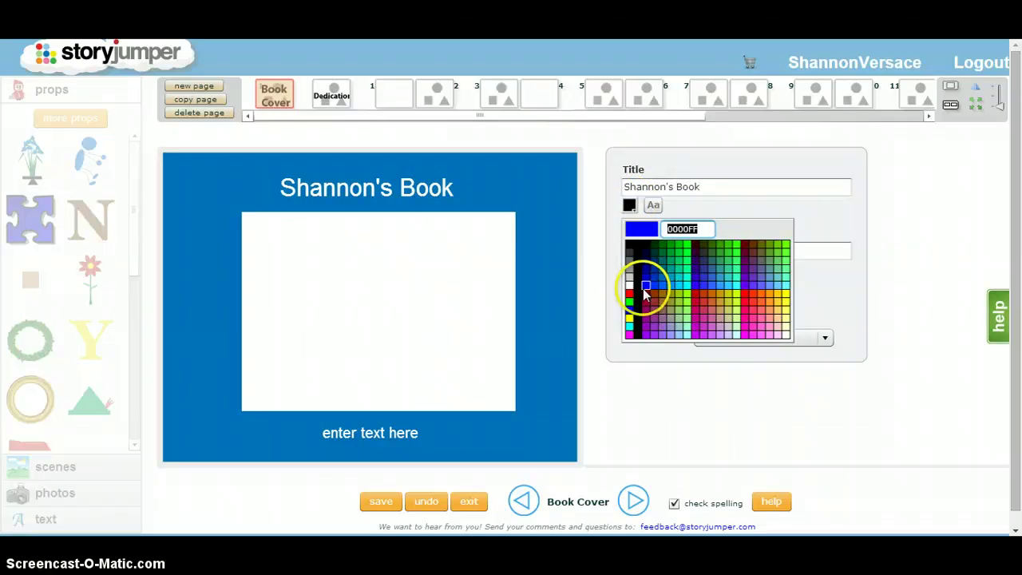
click(730, 251)
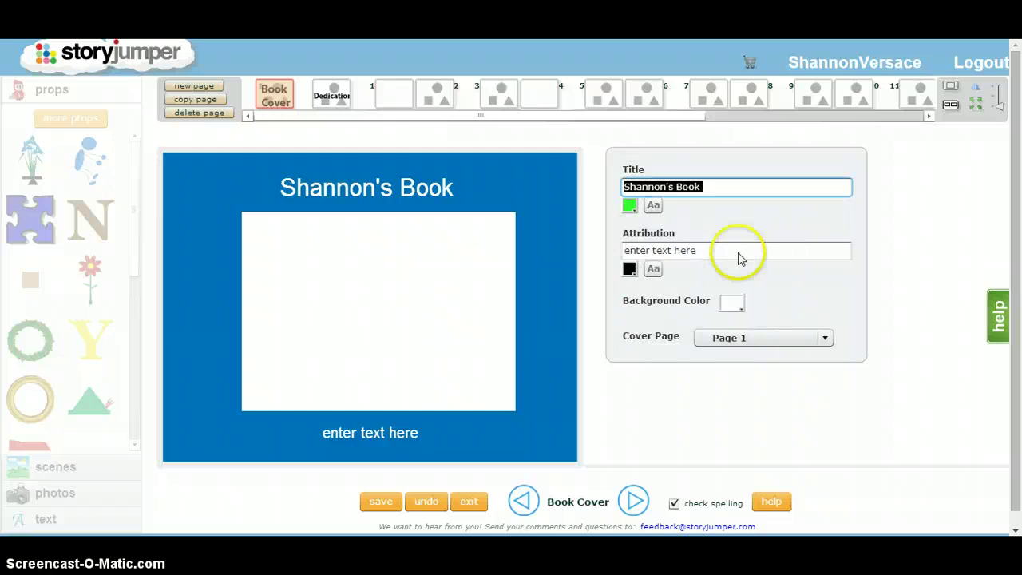
click(653, 208)
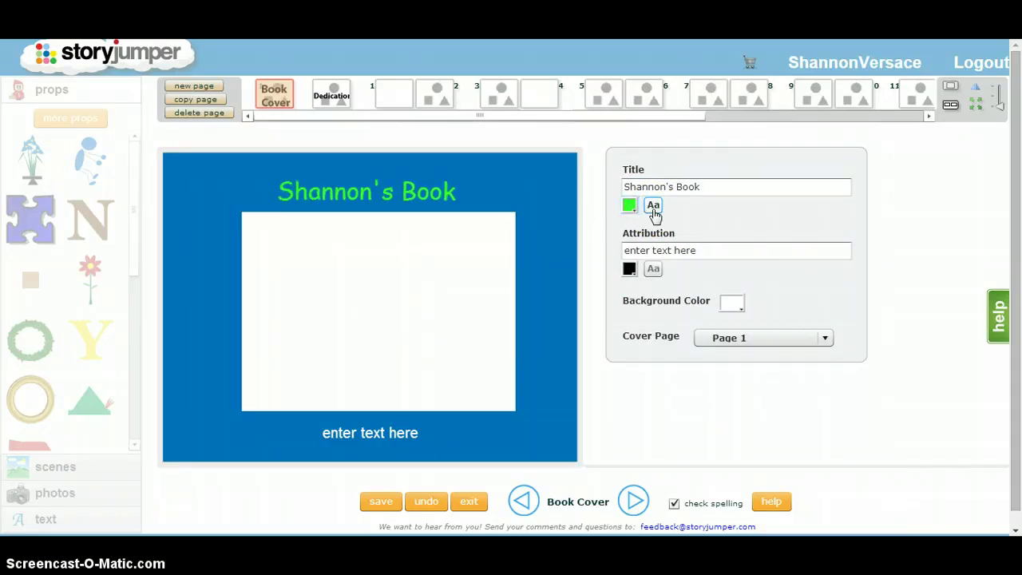
click(653, 208)
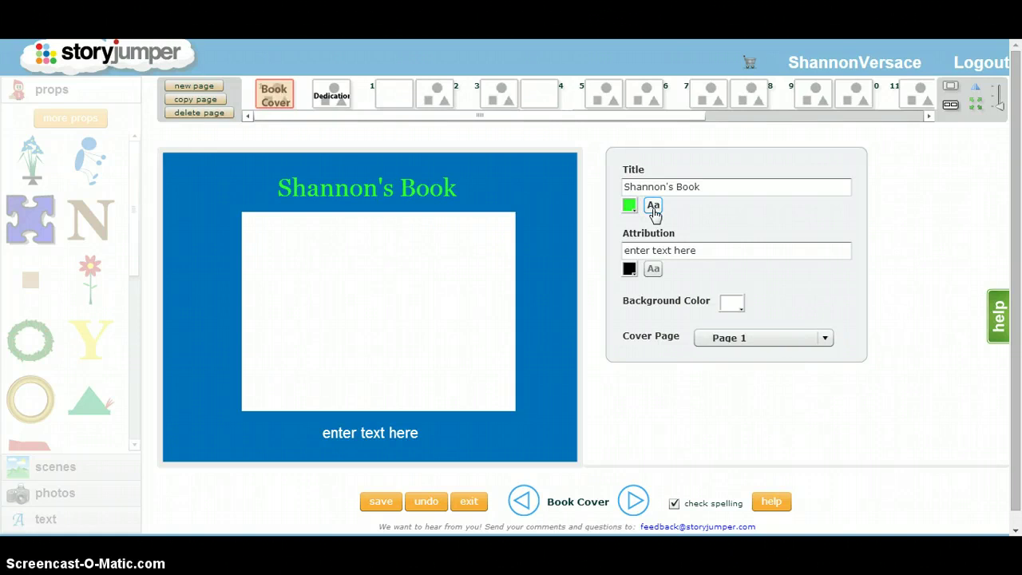
drag(696, 251, 575, 243)
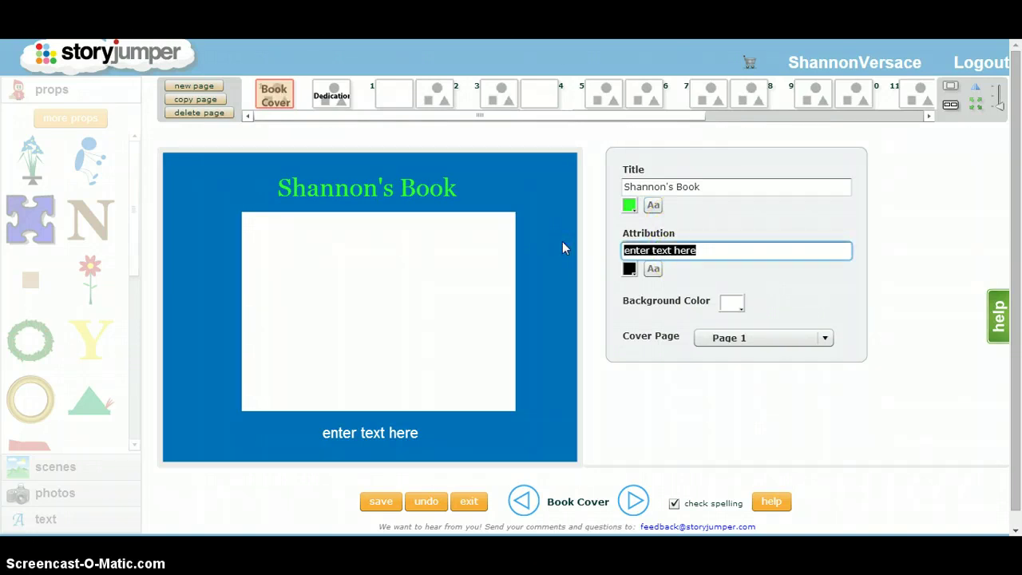
Step: Replace the attribution with 'By:' and the author's name in red sans-serif
key(BackSpace)
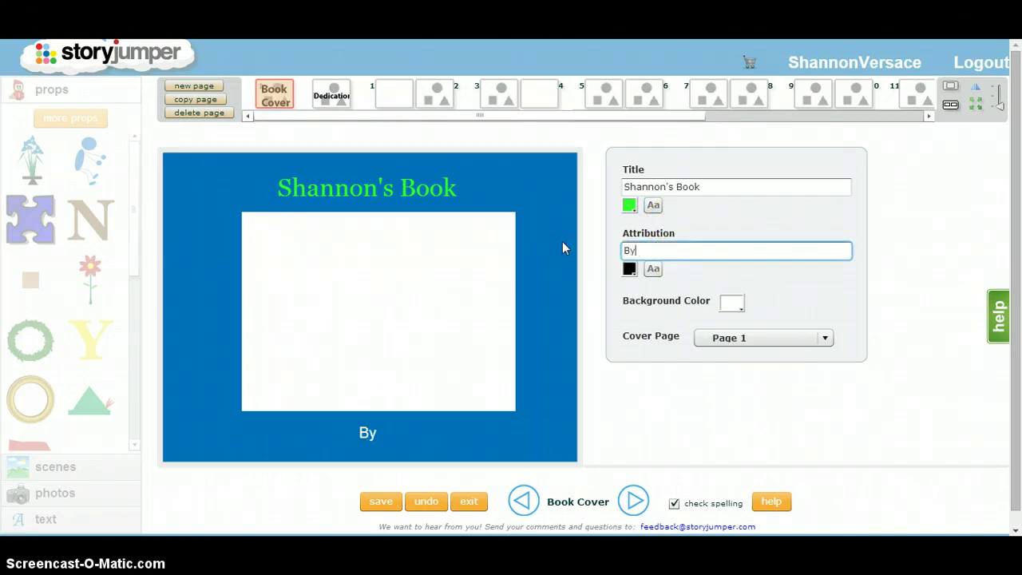
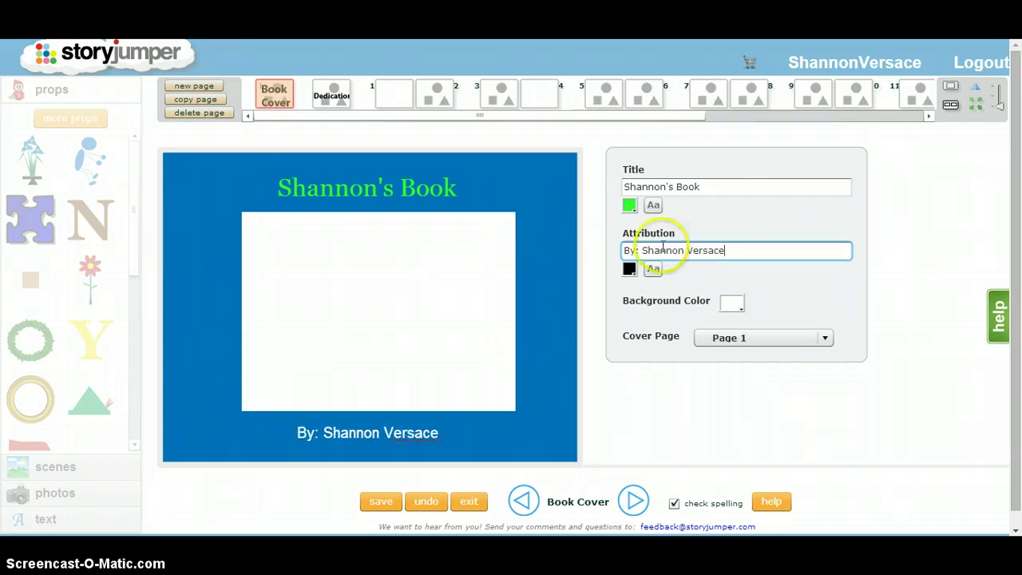
click(629, 269)
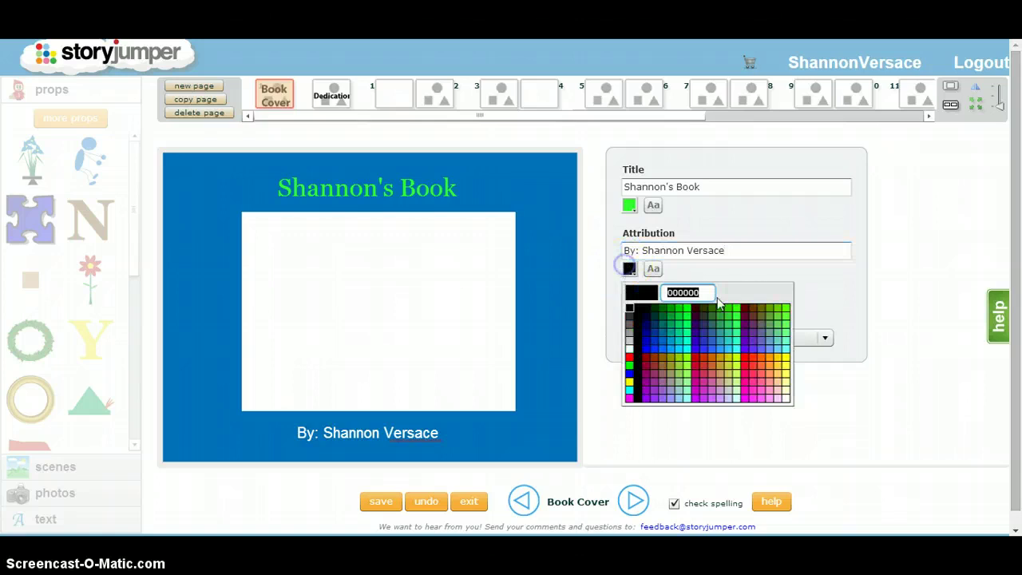
click(687, 357)
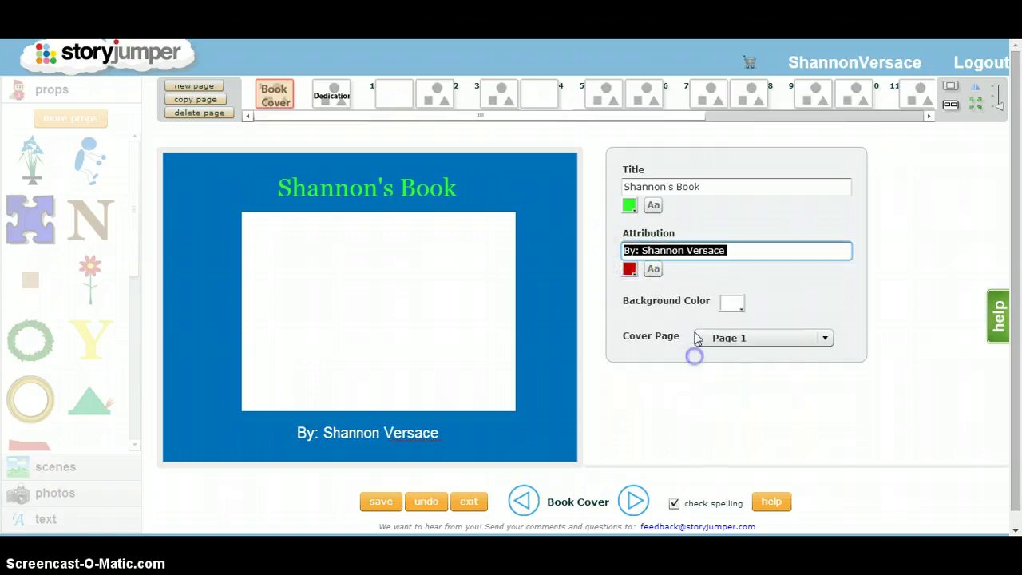
click(654, 271)
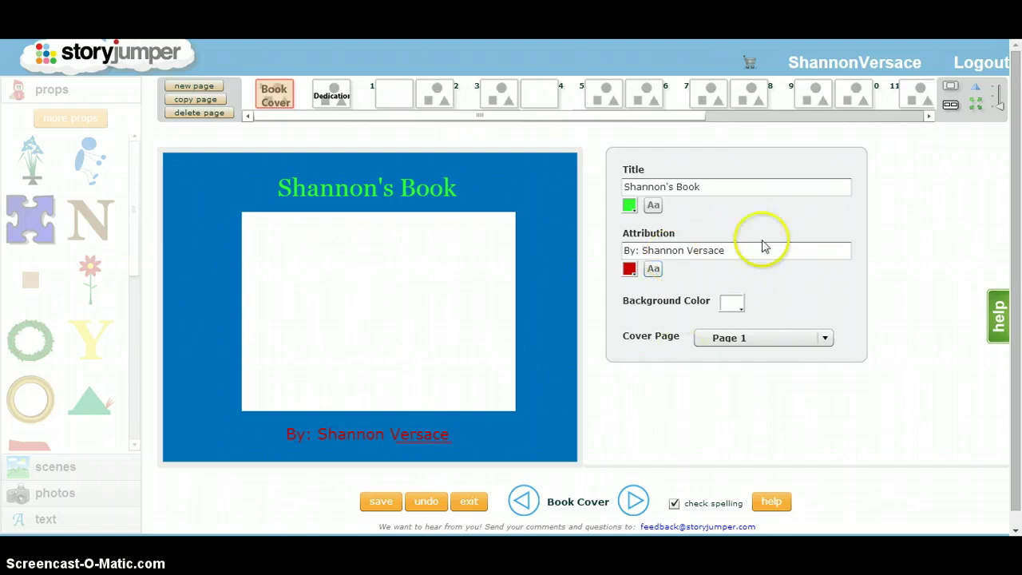
Step: Set the cover background colour to purple and open the dedication page
click(736, 309)
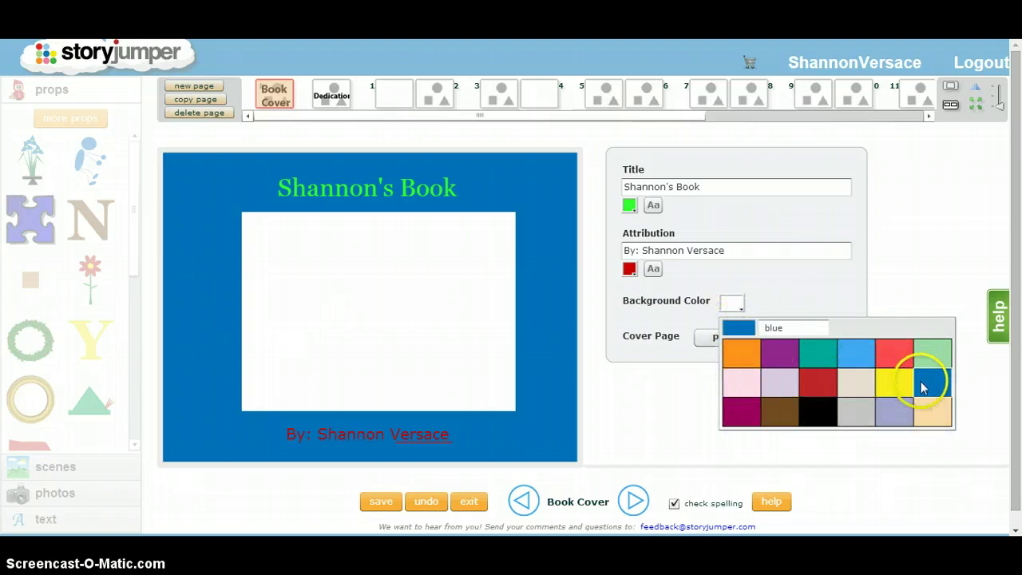
click(773, 355)
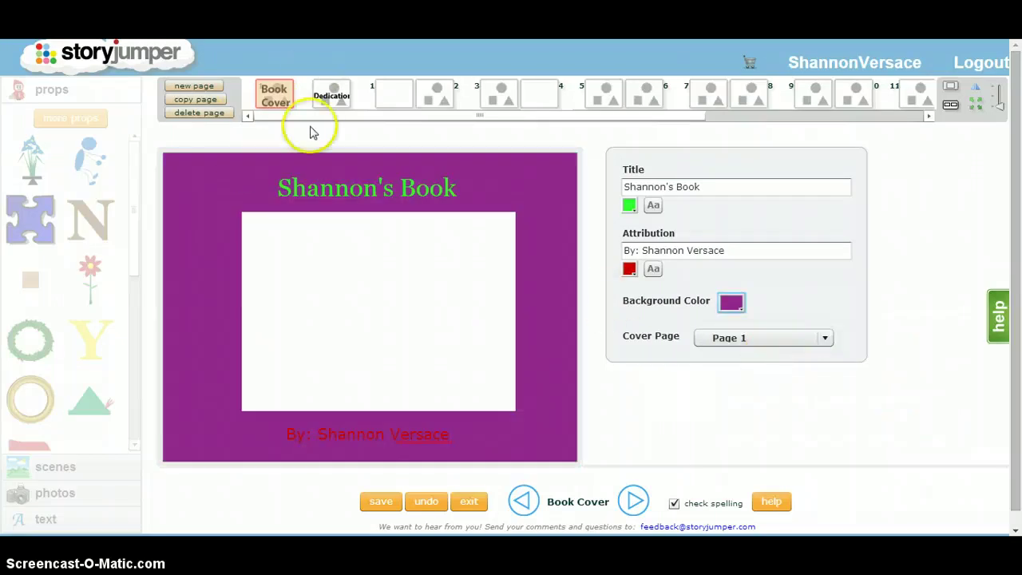
click(333, 97)
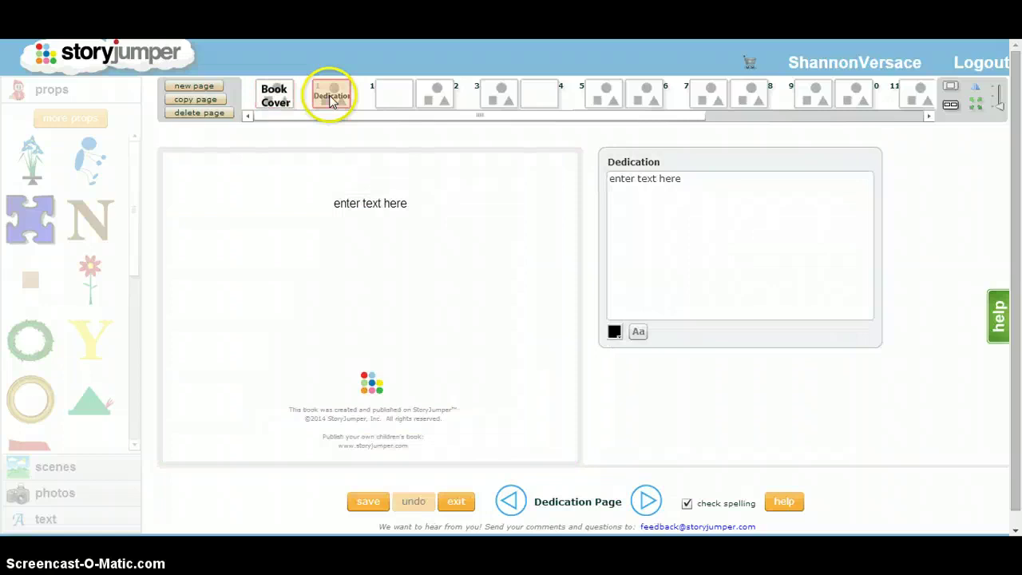
Step: Write 'This book is dedicated to my class.' in blue sans-serif, then go to pages 1–2
click(764, 289)
text(This book)
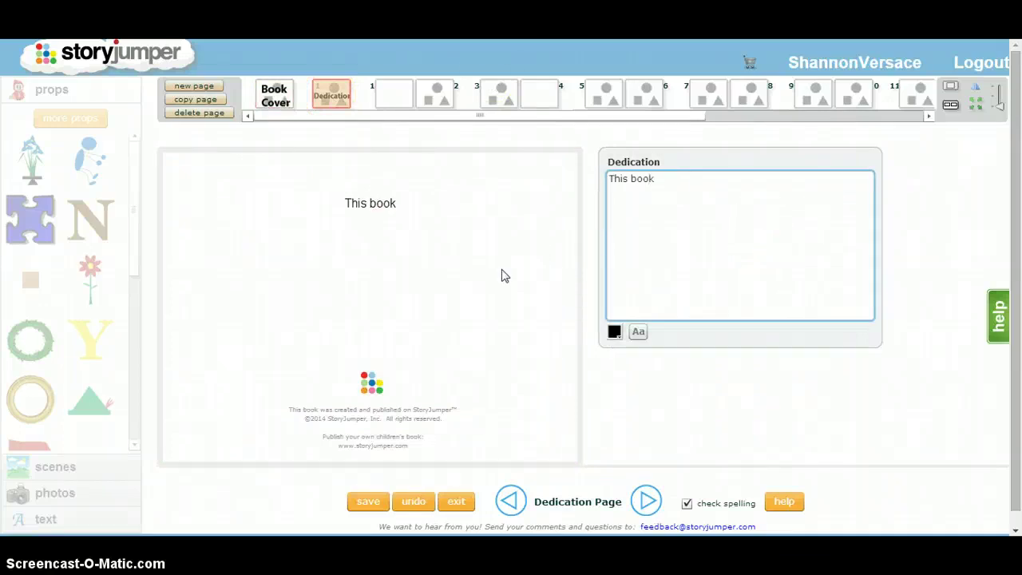
text( is dedicated )
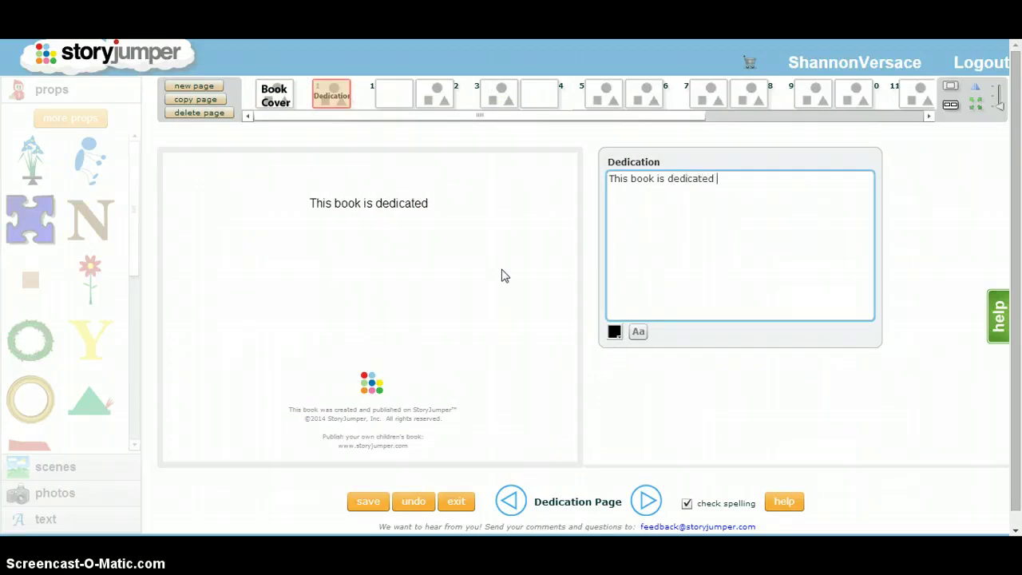
text(to my class.)
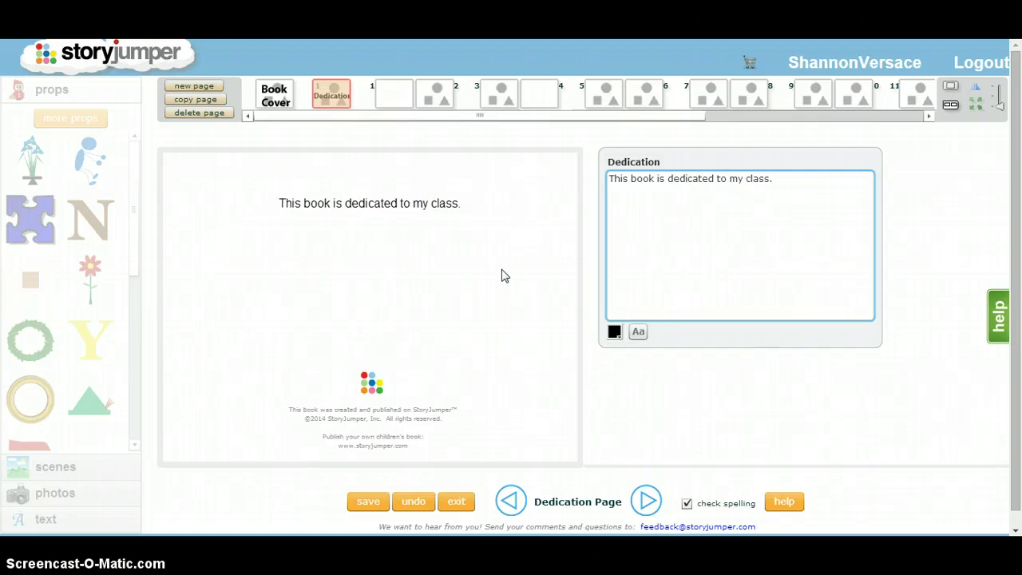
click(613, 332)
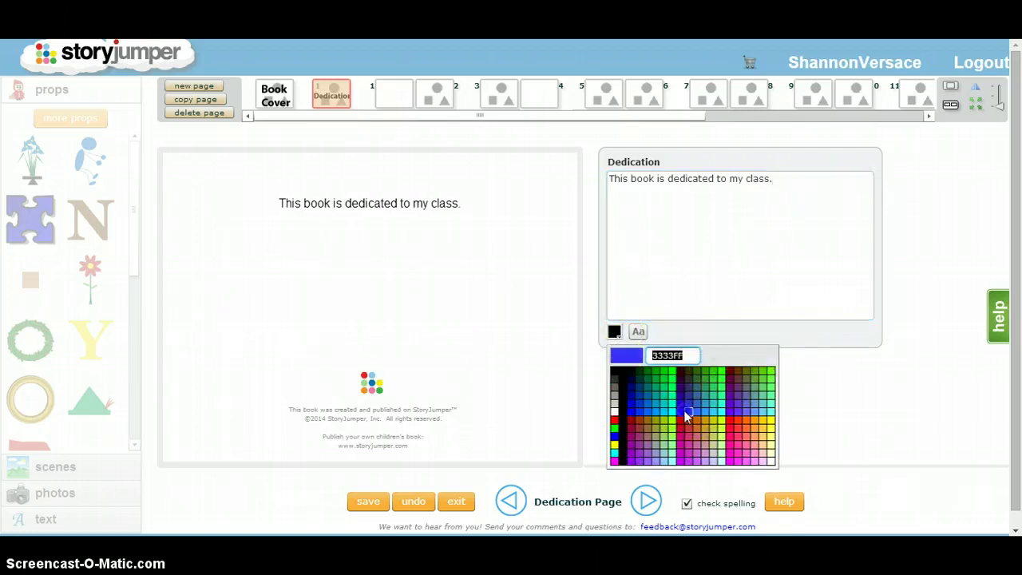
click(681, 399)
click(639, 333)
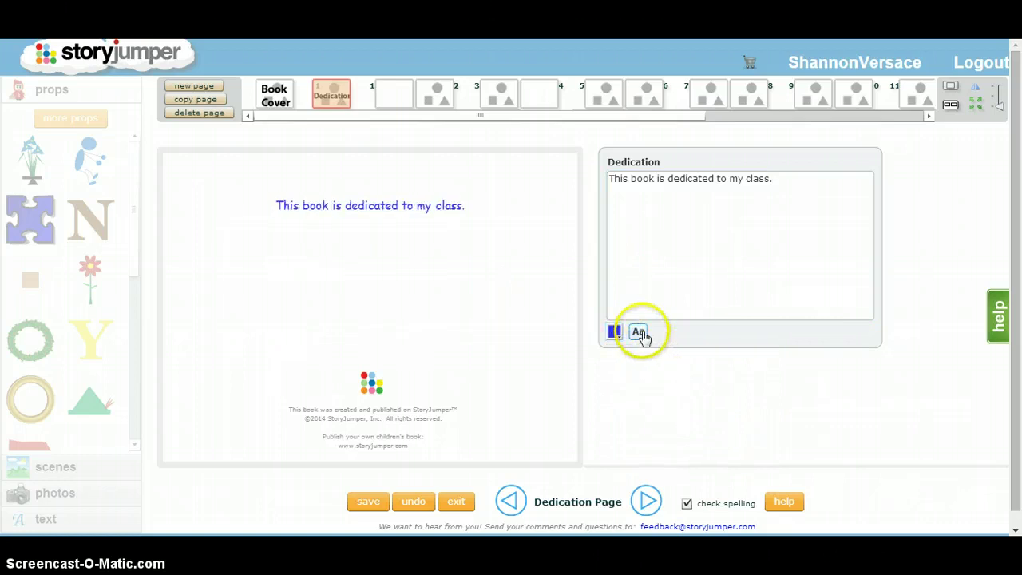
click(639, 332)
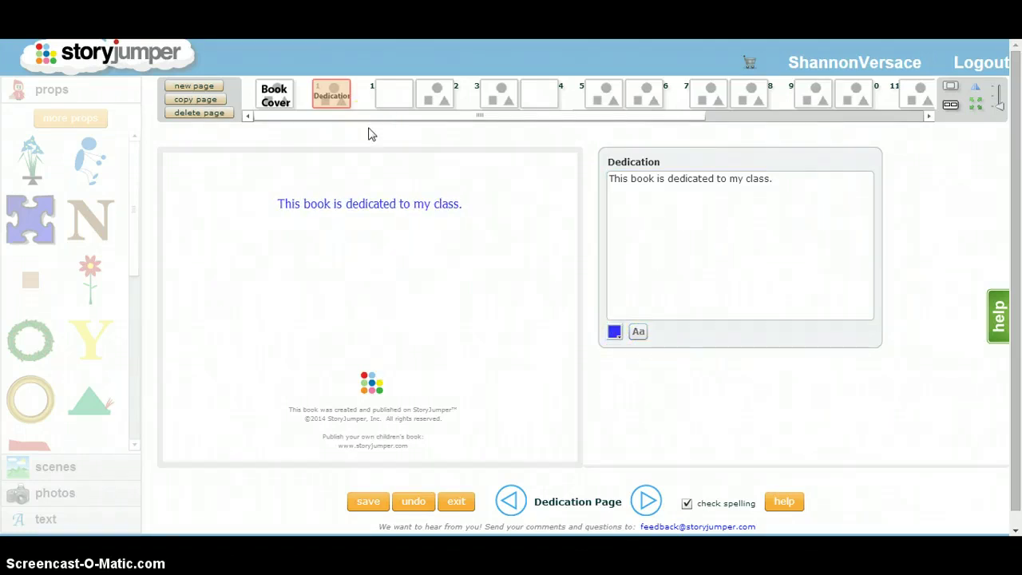
click(392, 102)
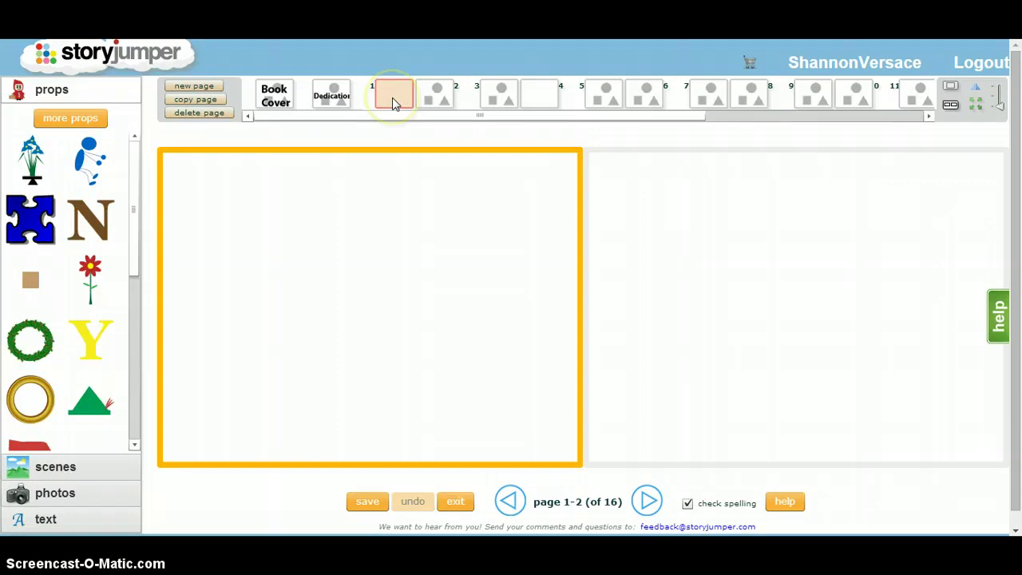
Step: Display page 1 on its own in single-page view
click(748, 291)
click(504, 279)
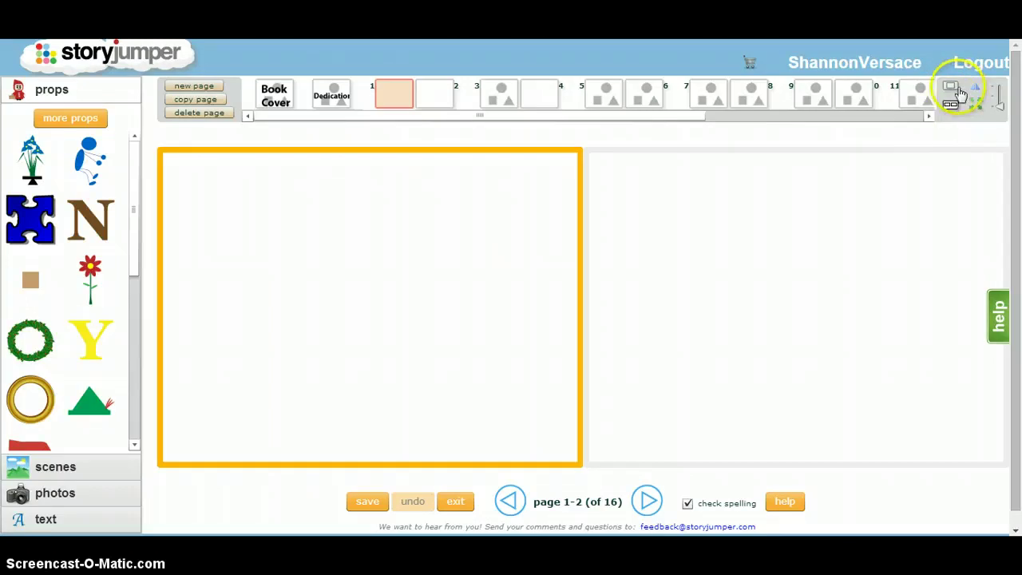
click(949, 91)
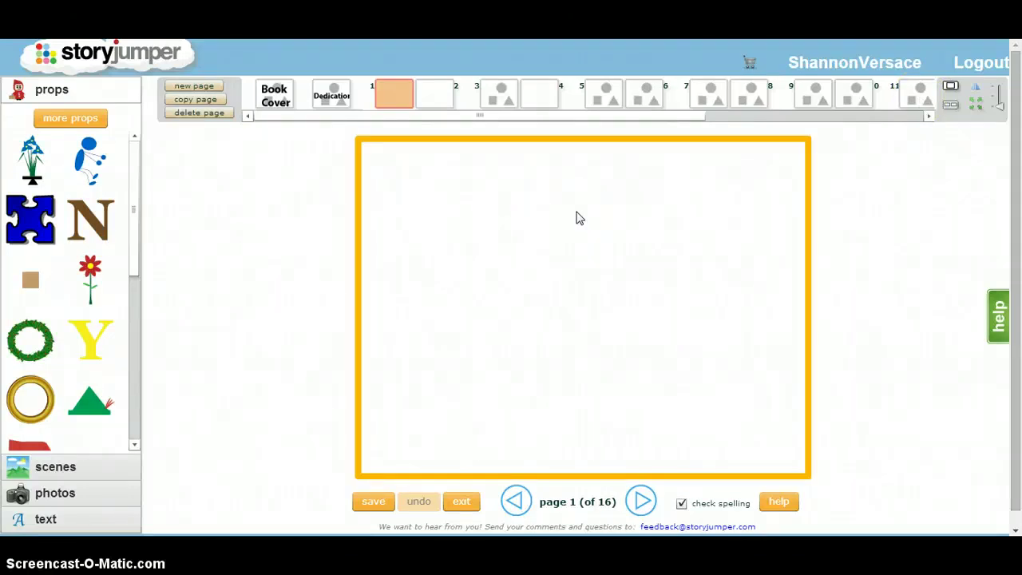
drag(136, 164, 134, 264)
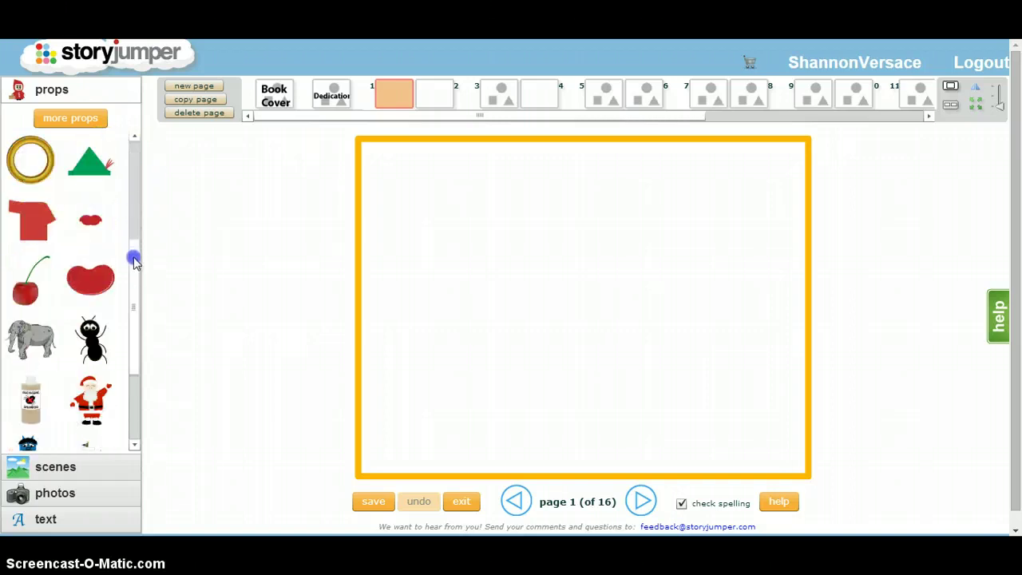
Step: Switch the side panel to the scenes list and scroll to the More SCENES tile
click(52, 466)
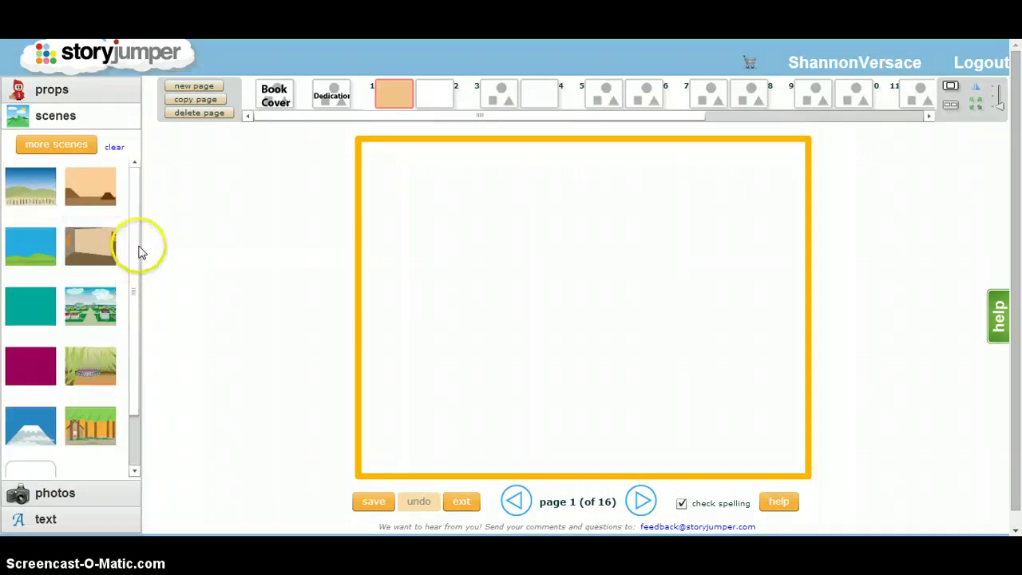
click(135, 254)
drag(136, 254, 141, 303)
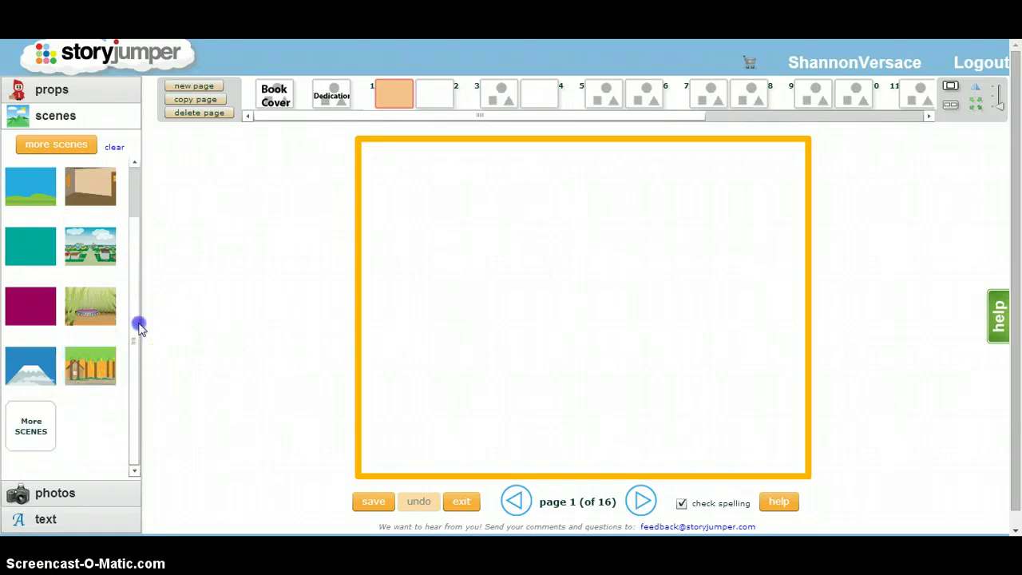
drag(136, 324, 136, 266)
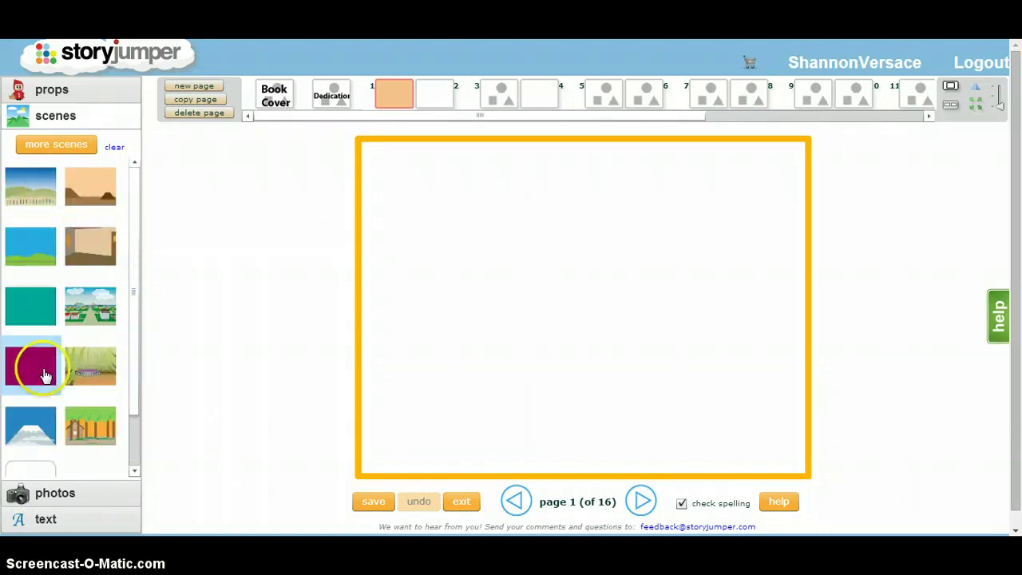
drag(136, 185, 135, 223)
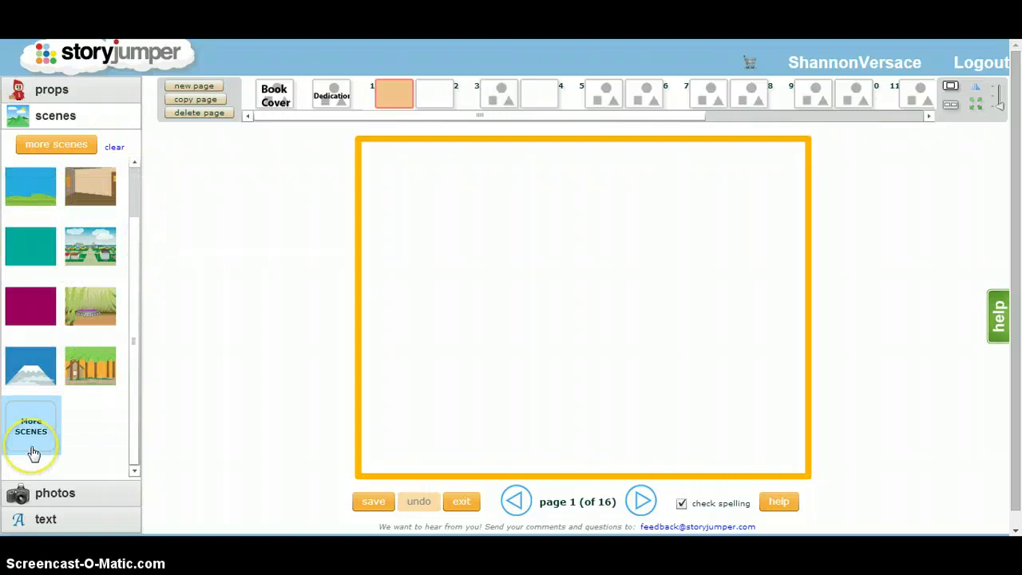
Step: Add five Ocean Life scenes: a seaside, three beaches and the open sea
click(33, 448)
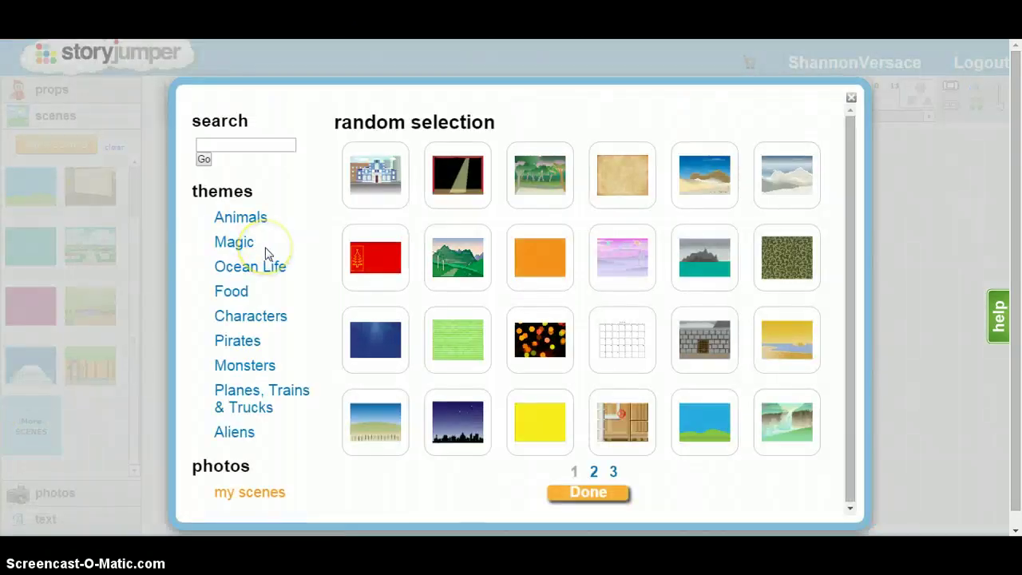
click(273, 265)
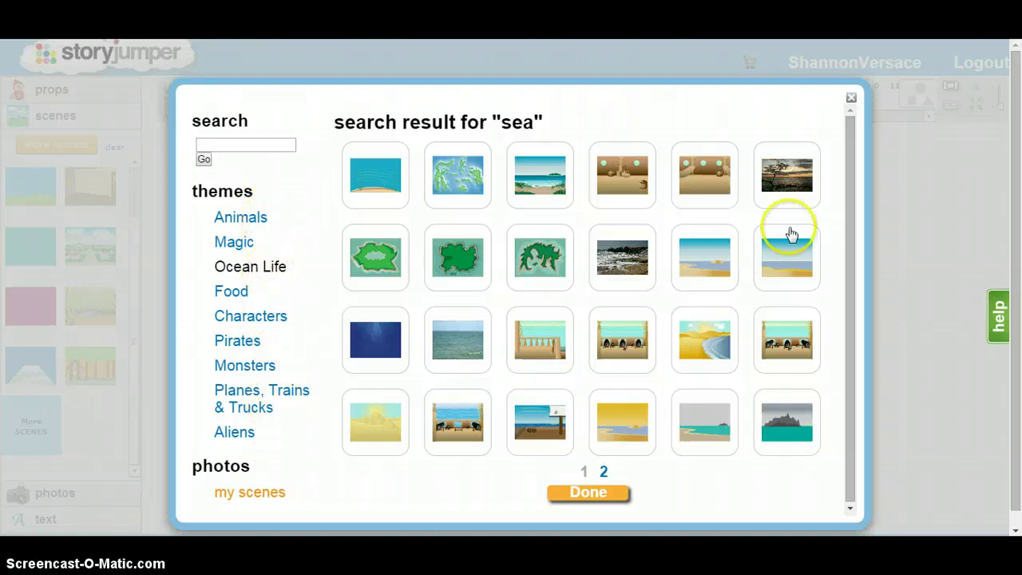
click(523, 182)
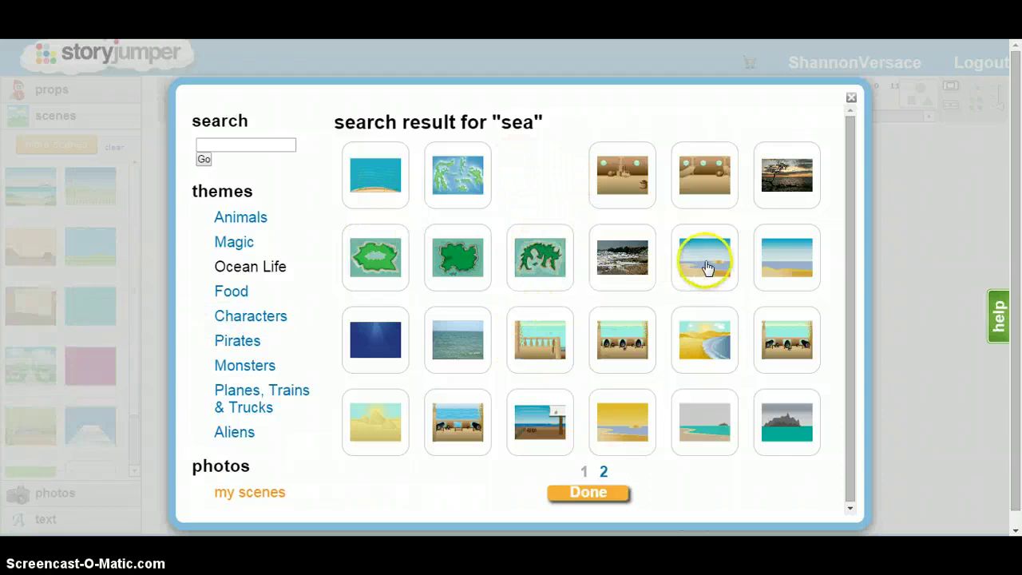
click(706, 267)
click(783, 257)
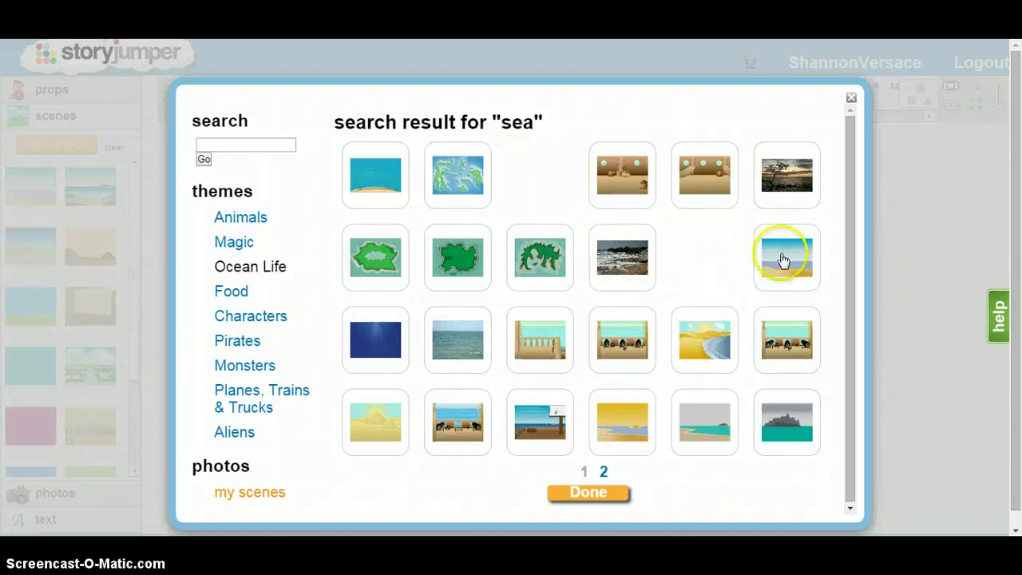
click(724, 335)
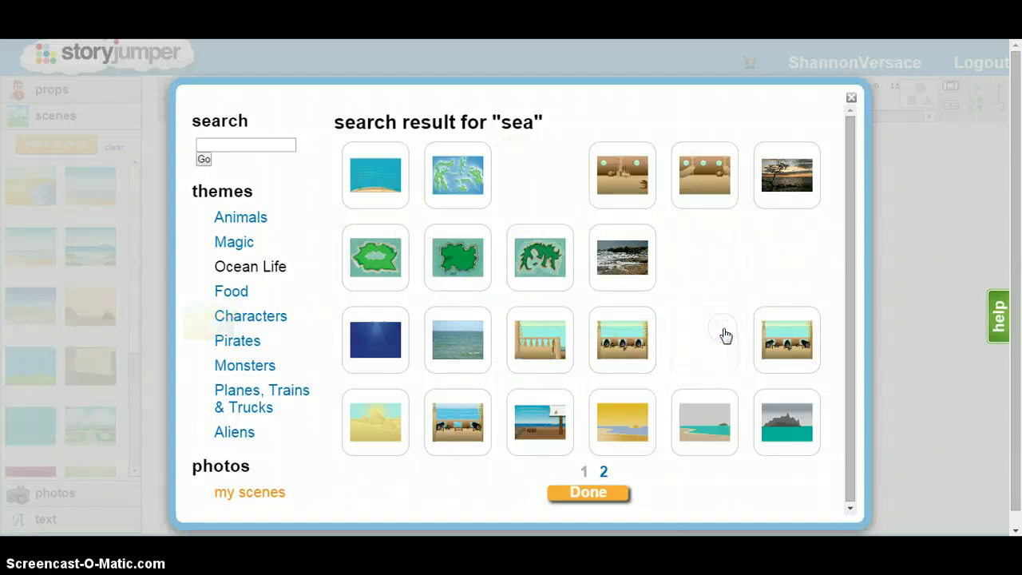
click(461, 344)
click(581, 526)
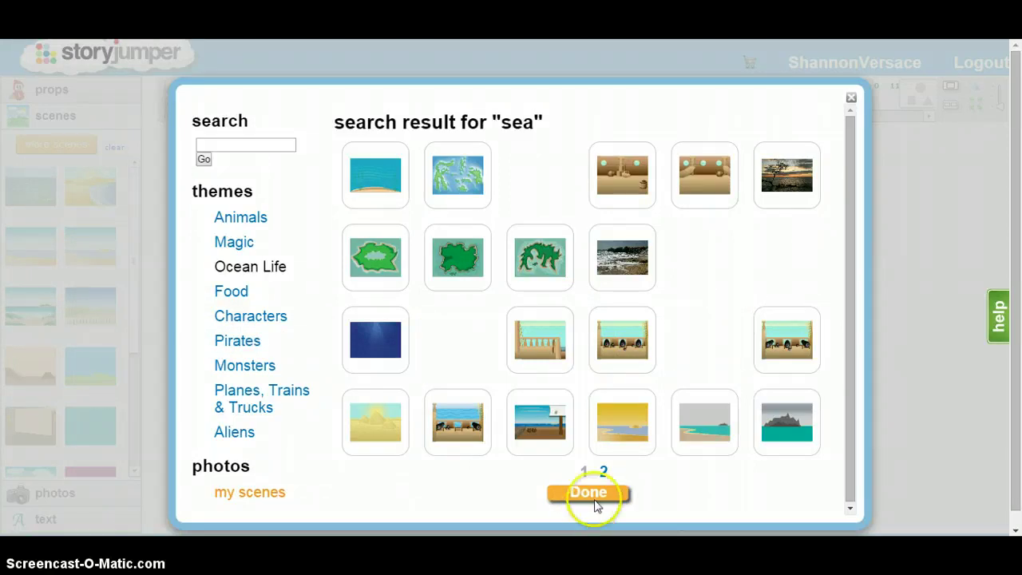
click(616, 491)
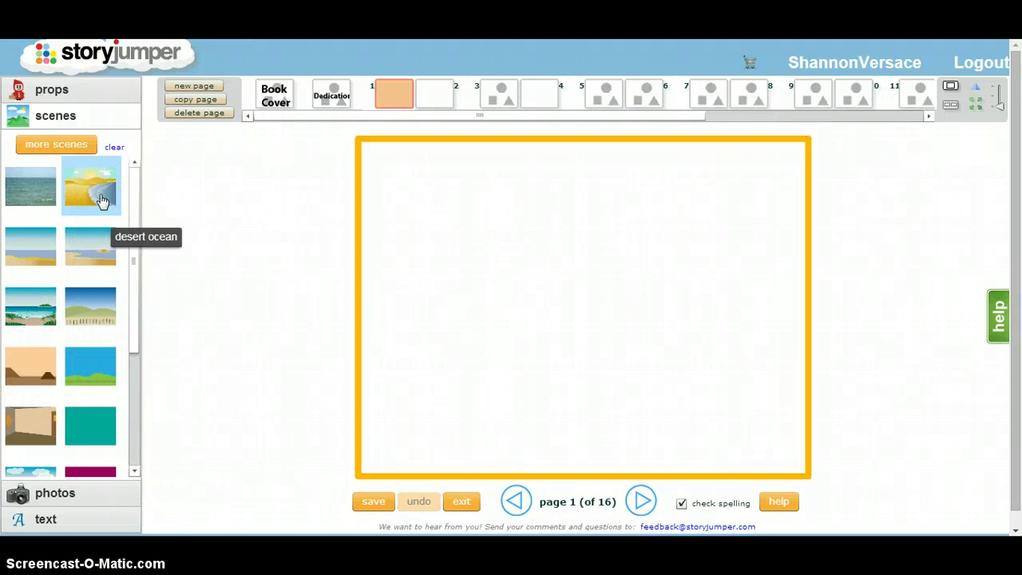
Step: Give page 1 the tropical beach background with palm trees, then return to props
click(34, 310)
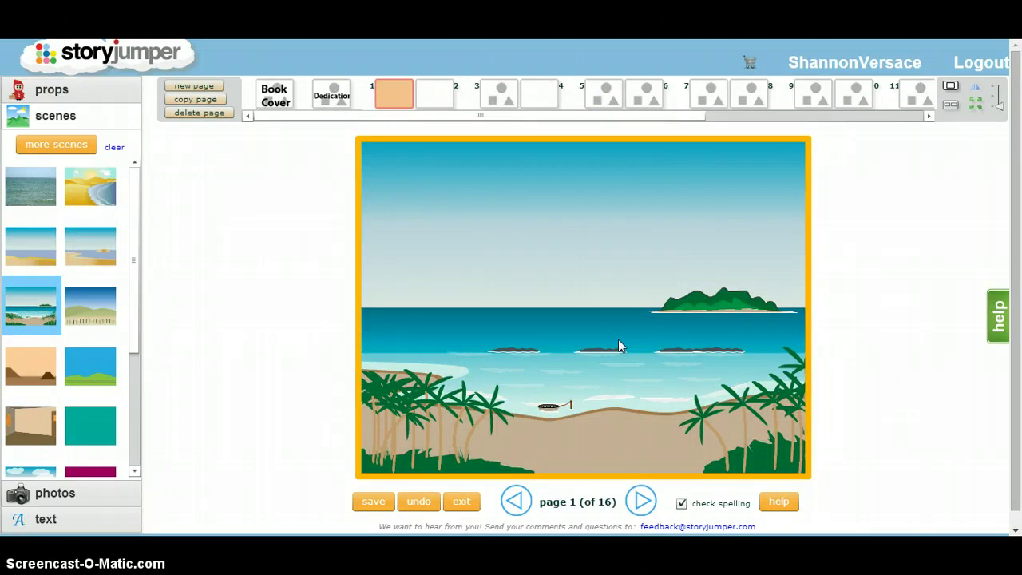
click(333, 280)
click(82, 94)
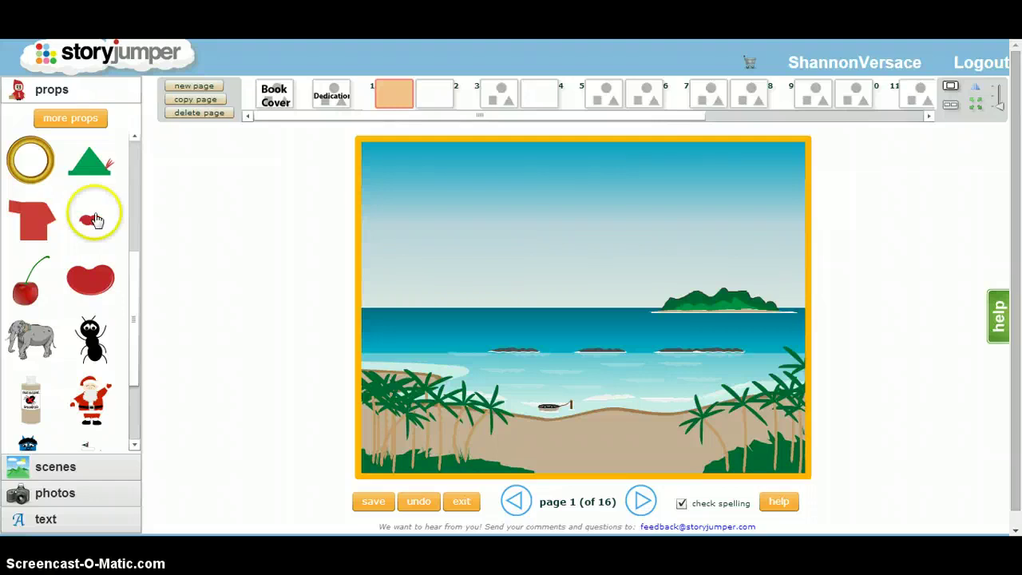
Step: Add the Ocean Life seahorse, red fish, crab, red boat, seagull and green turtle props
click(140, 256)
drag(139, 255, 156, 326)
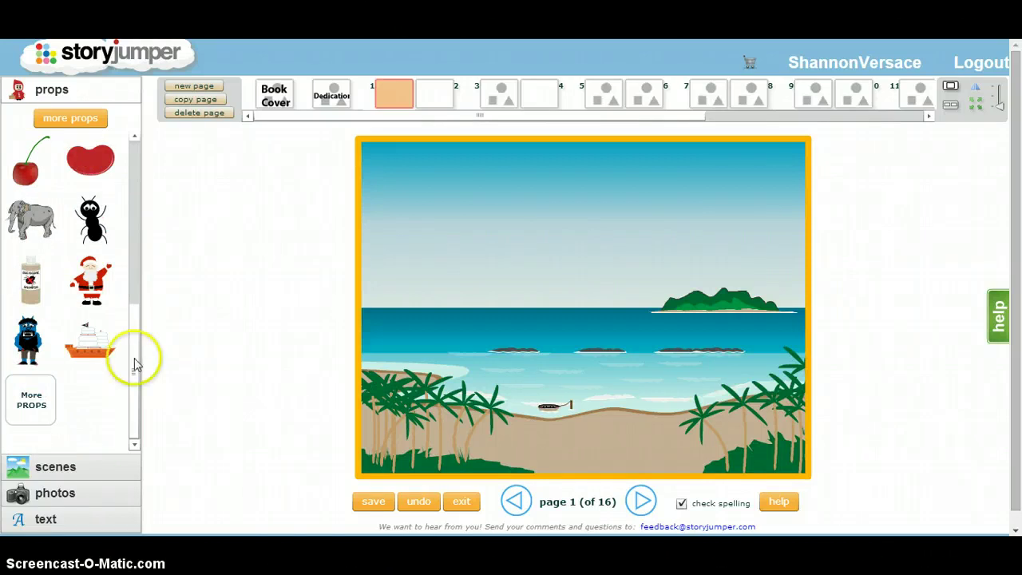
click(27, 422)
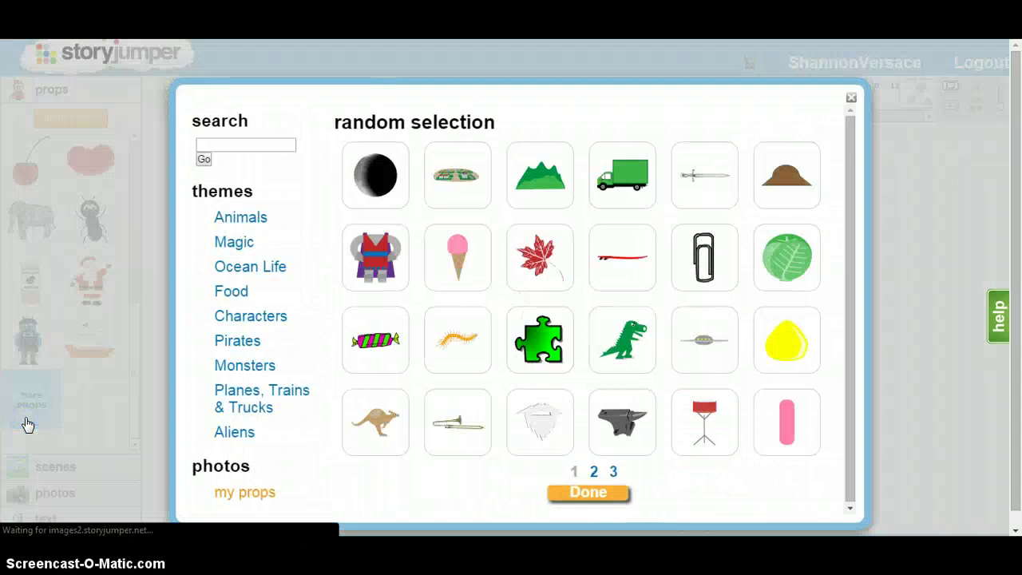
click(280, 273)
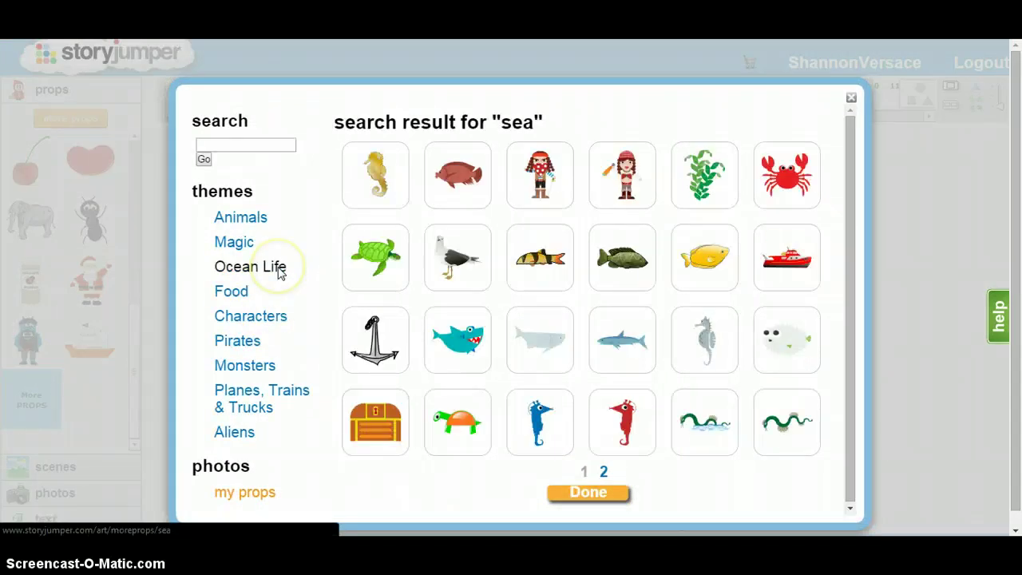
click(394, 182)
click(451, 177)
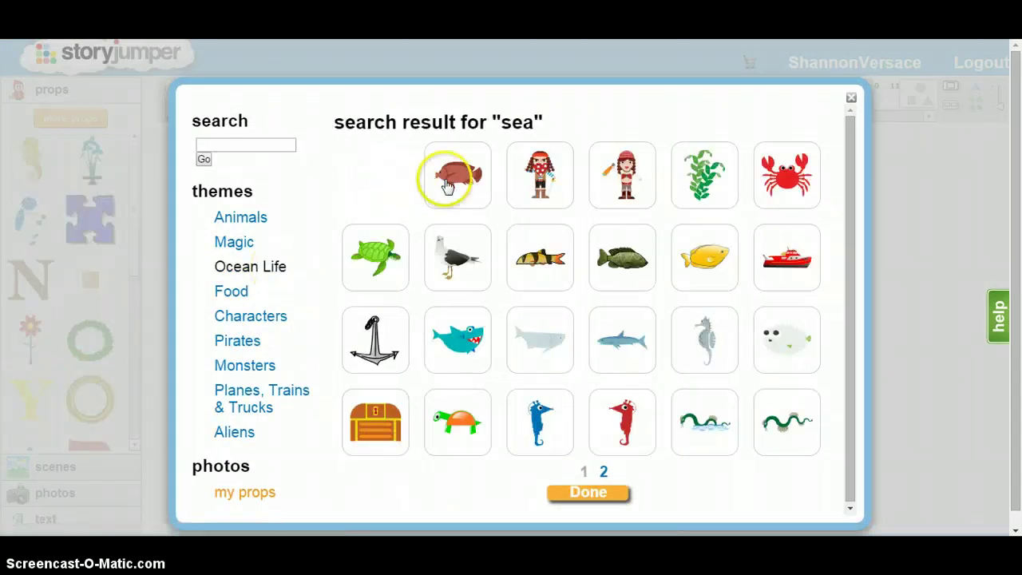
click(790, 180)
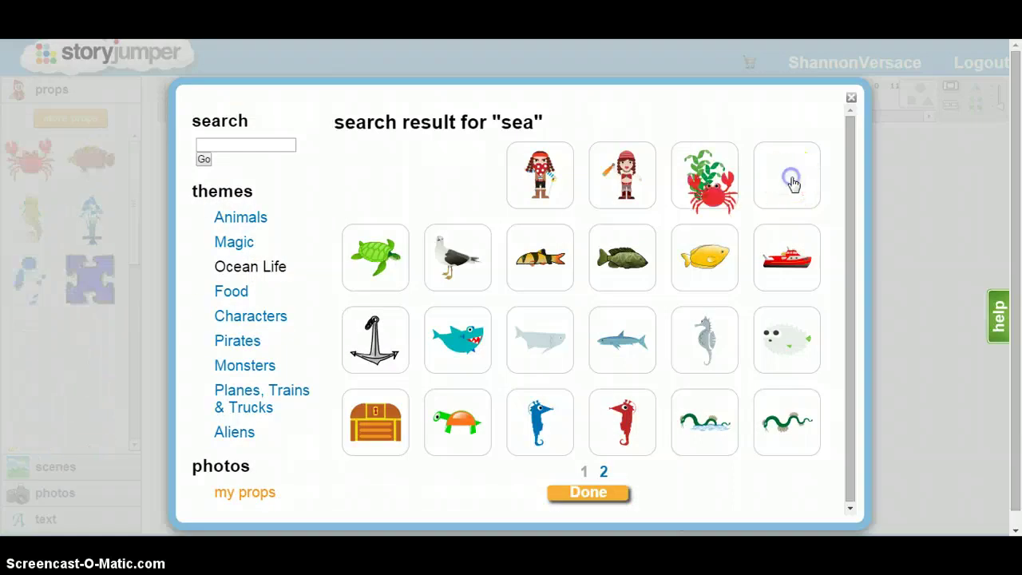
click(800, 275)
click(449, 252)
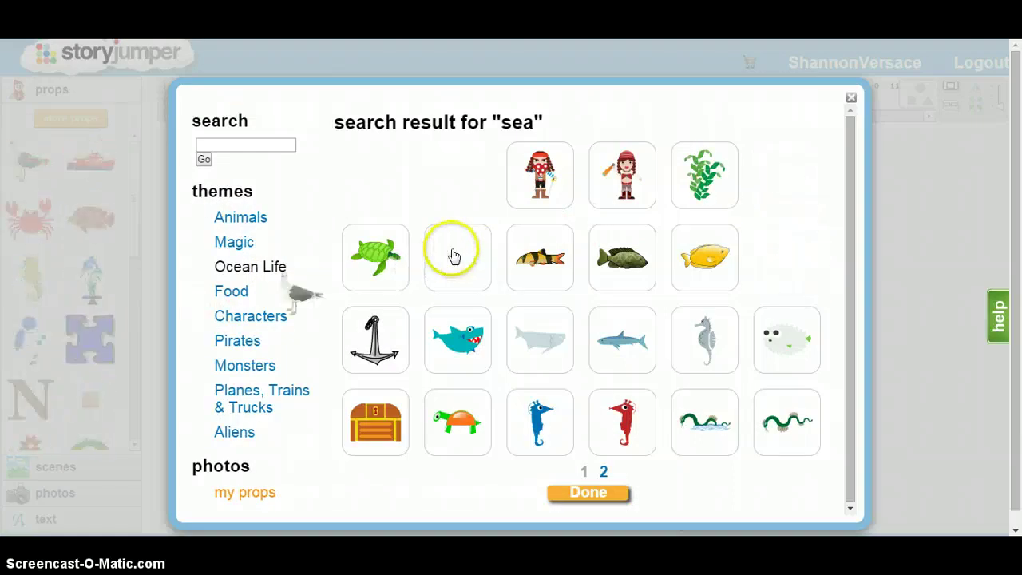
click(381, 264)
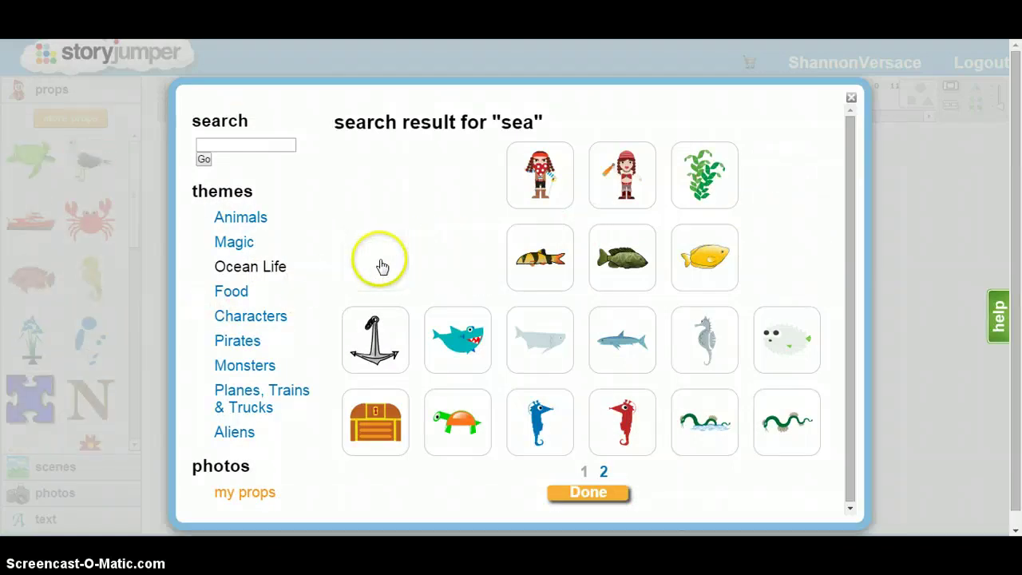
click(587, 493)
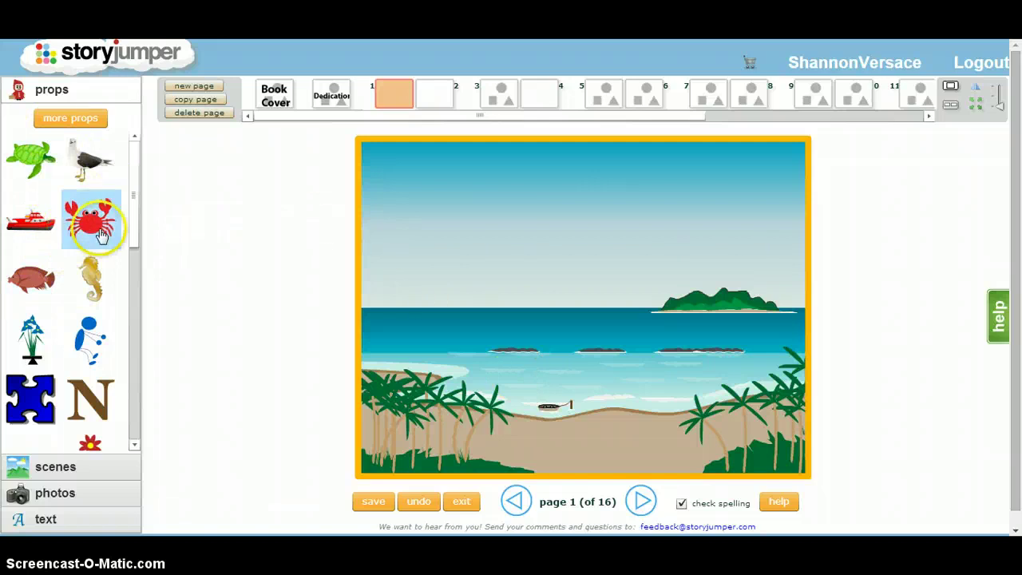
Step: Add the green sea turtle to page 1, resize it, and move it onto the sandy beach
click(45, 157)
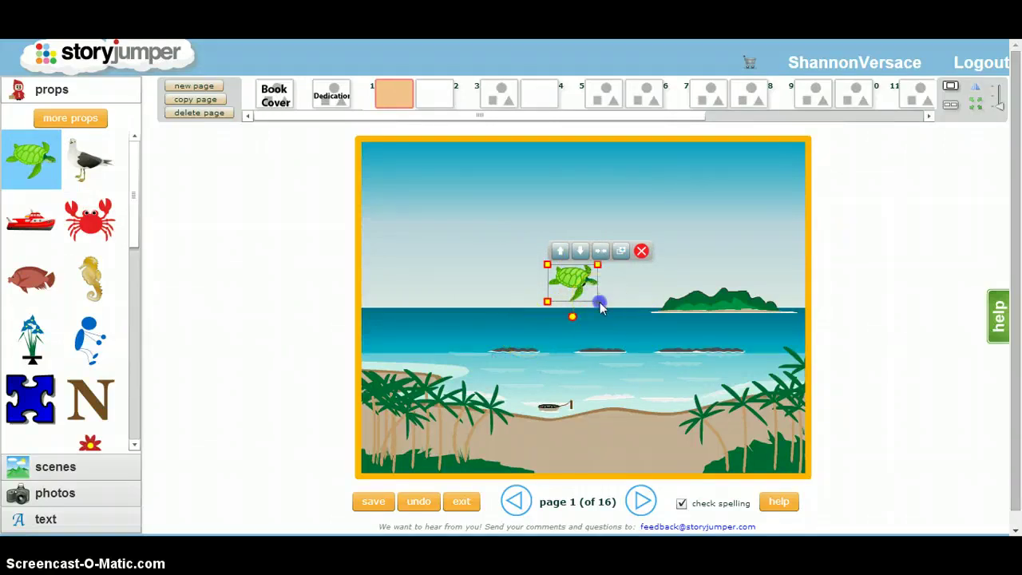
drag(597, 302, 611, 364)
click(607, 337)
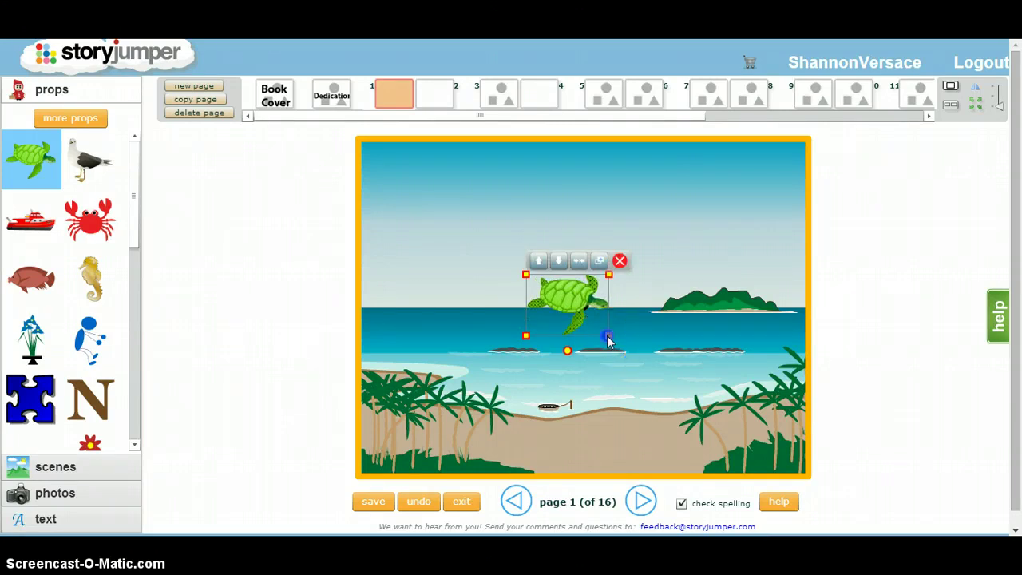
drag(607, 338, 585, 319)
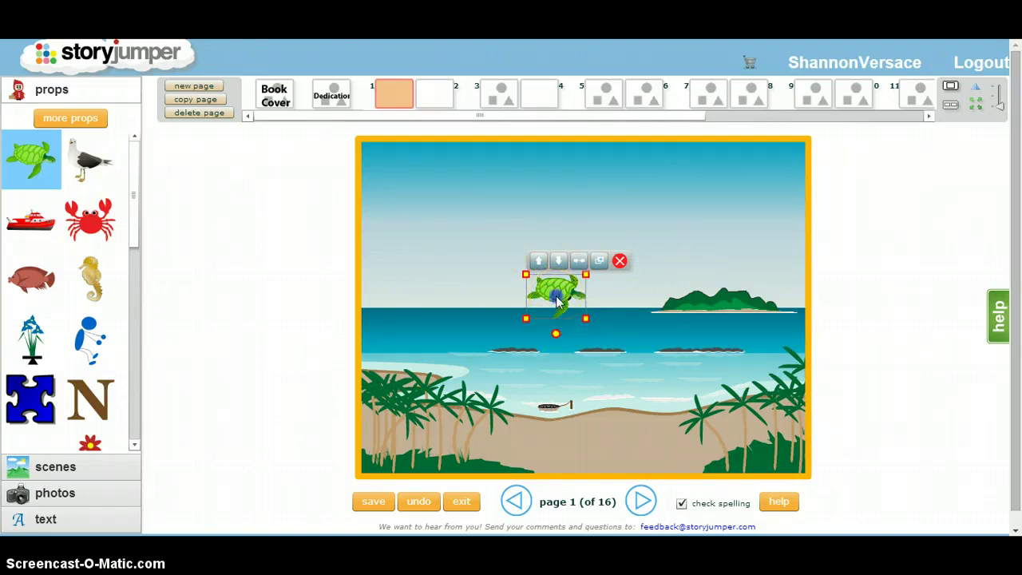
drag(571, 309, 574, 432)
Step: Add a crab and a seahorse from Props and place both at the shoreline
click(89, 220)
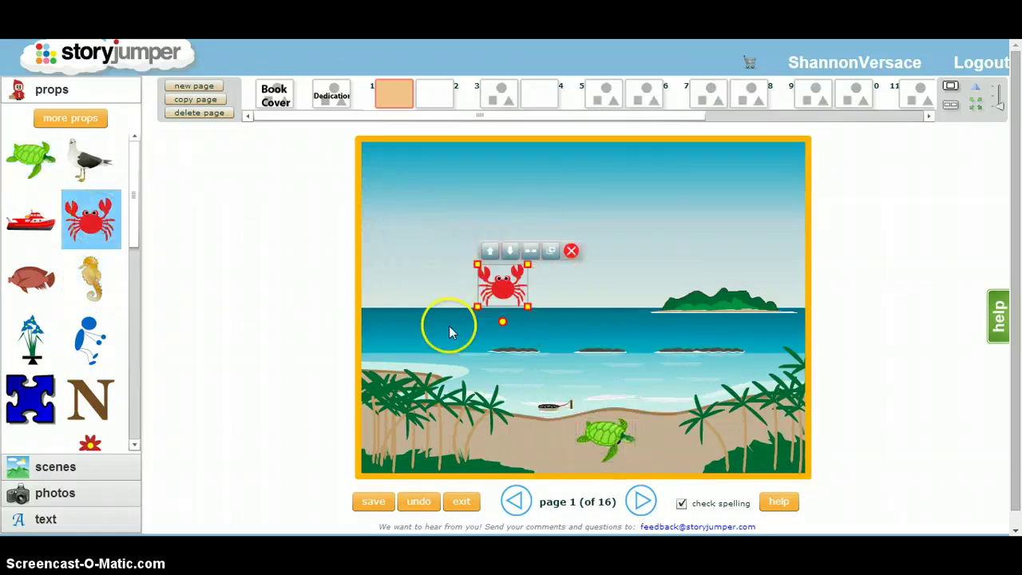
drag(508, 297, 519, 373)
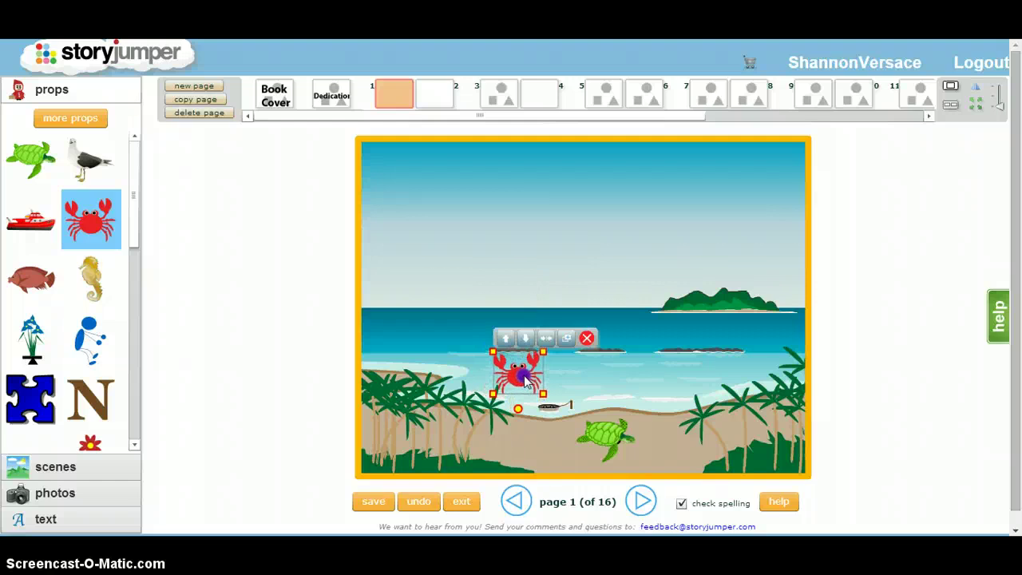
click(95, 279)
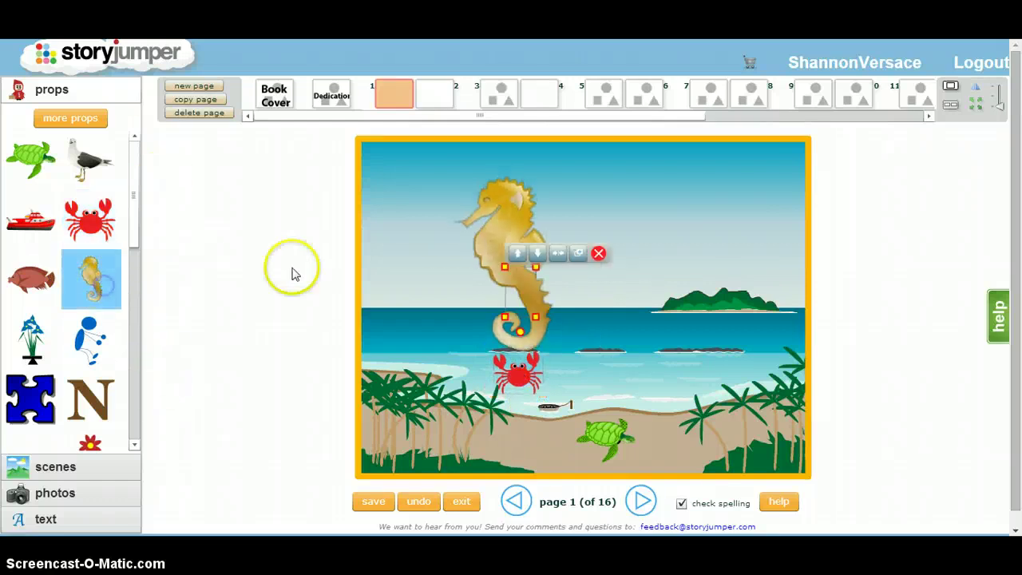
drag(535, 291, 656, 375)
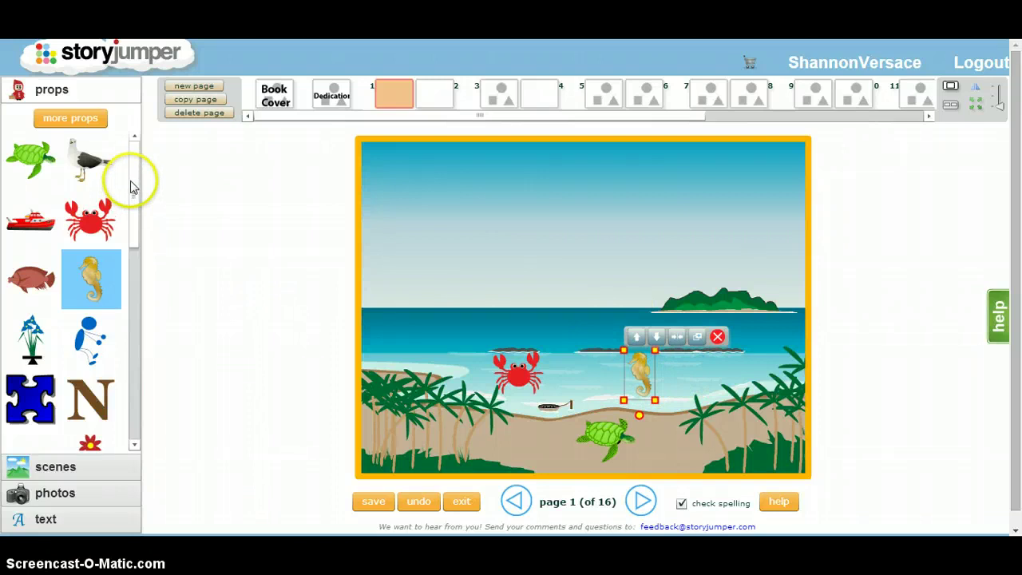
scroll(128, 172, down, 1)
scroll(127, 216, up, 1)
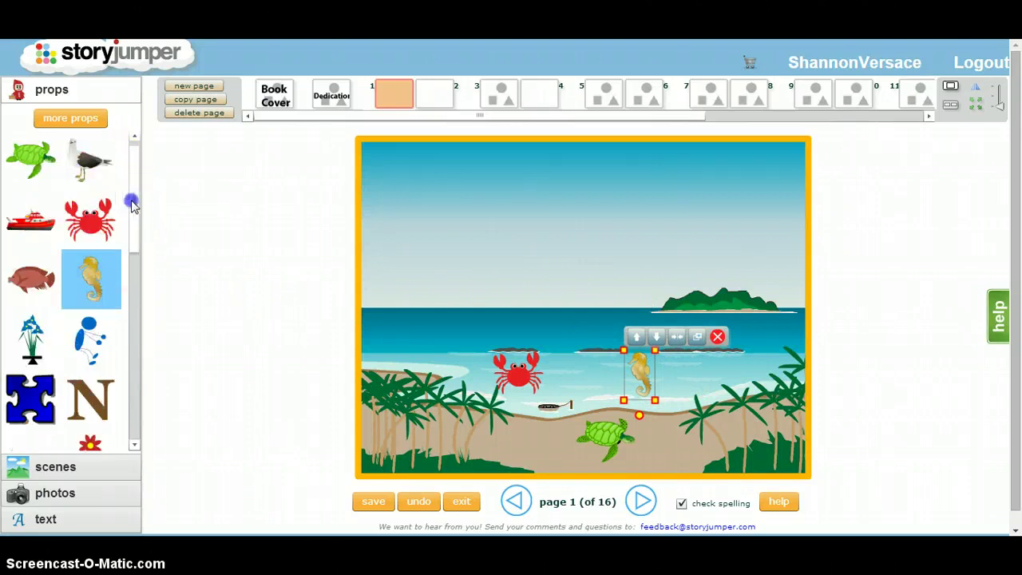
Step: Add a red boat, enlarge it, and place it on the sea near the horizon
click(31, 220)
drag(506, 305, 472, 321)
drag(471, 356, 444, 369)
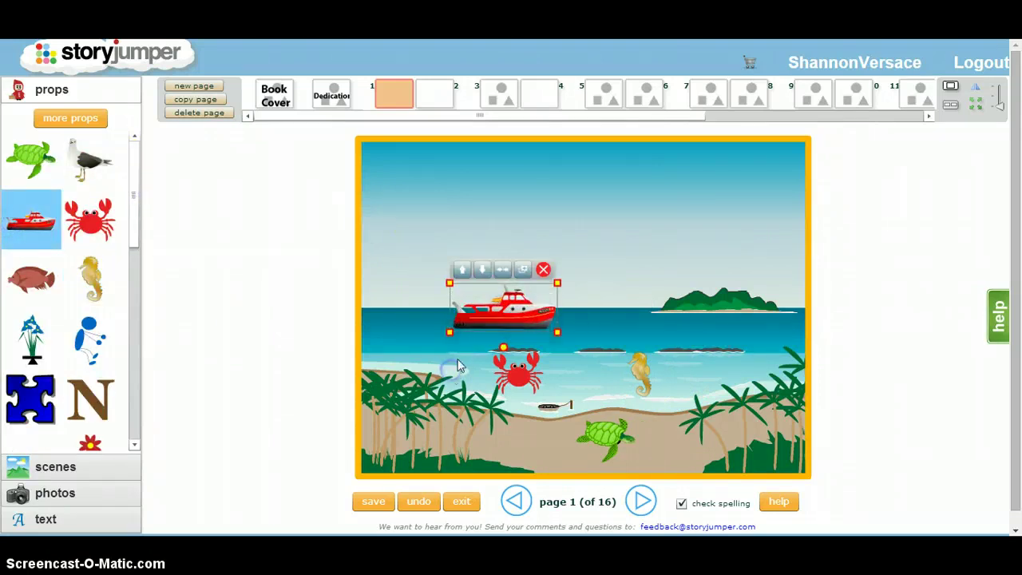
drag(511, 297, 455, 284)
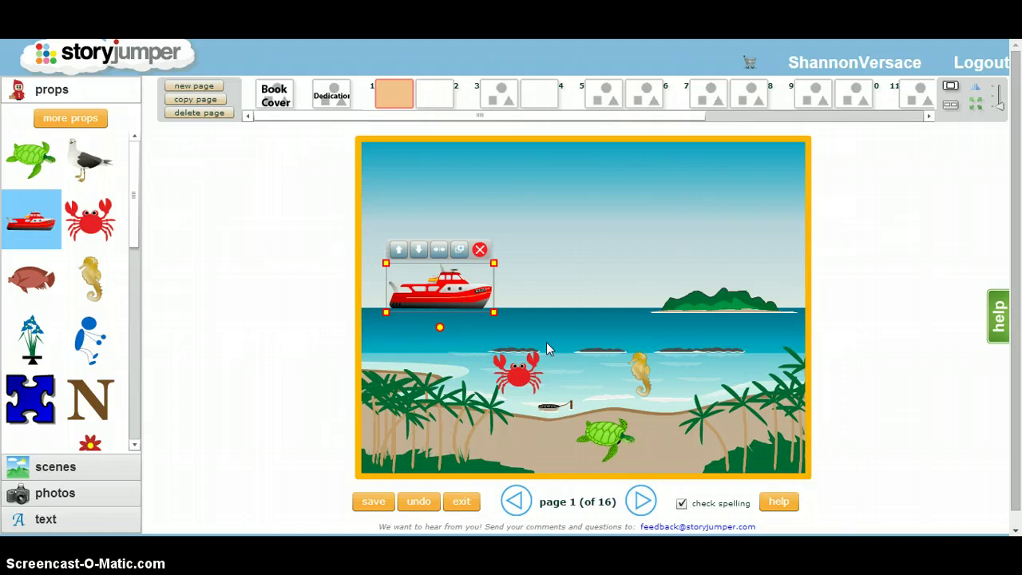
click(568, 305)
Step: Delete the seahorse, move the crab right near the palms, and nudge the boat up-left
click(643, 368)
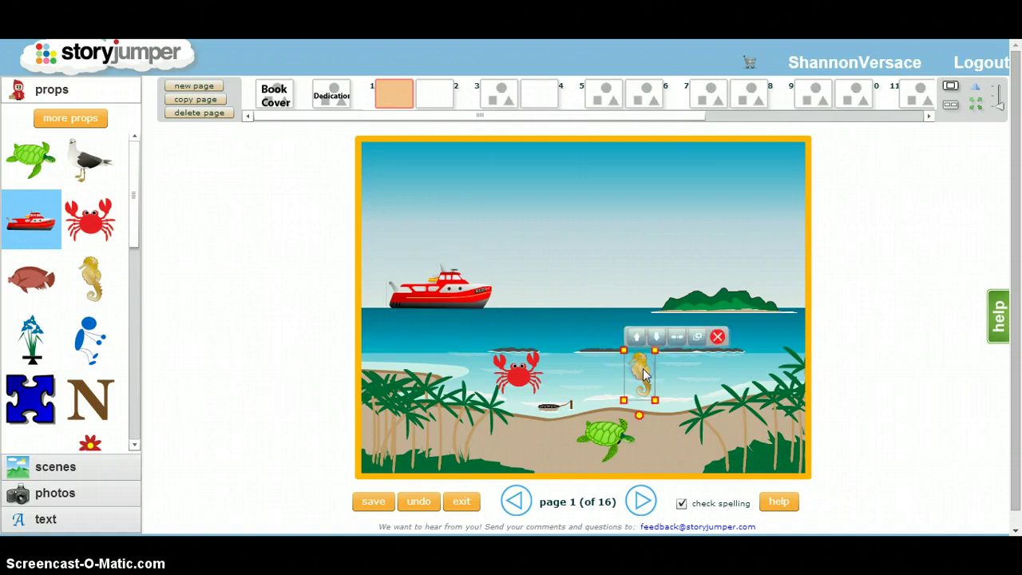
click(718, 337)
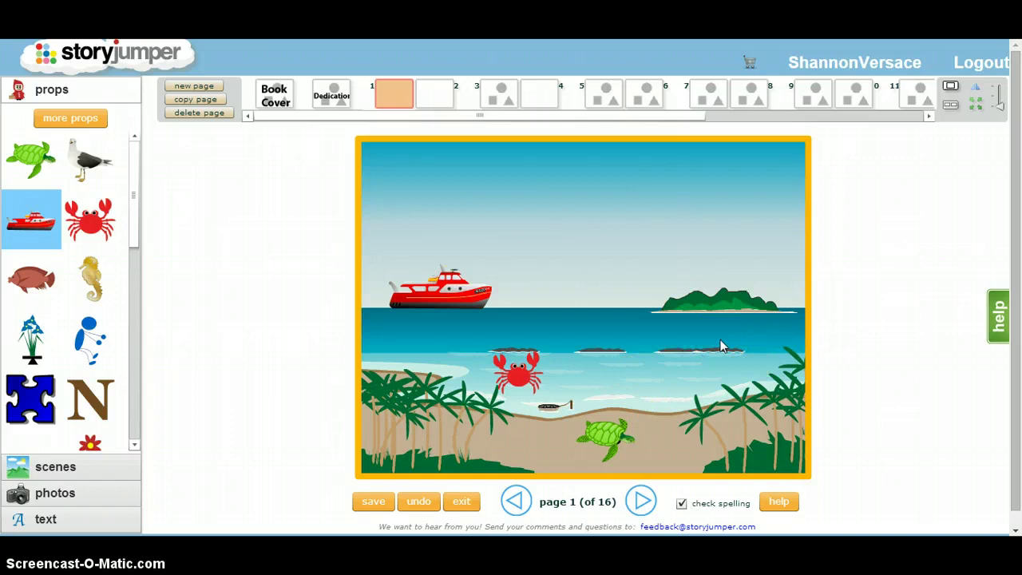
drag(517, 371, 680, 382)
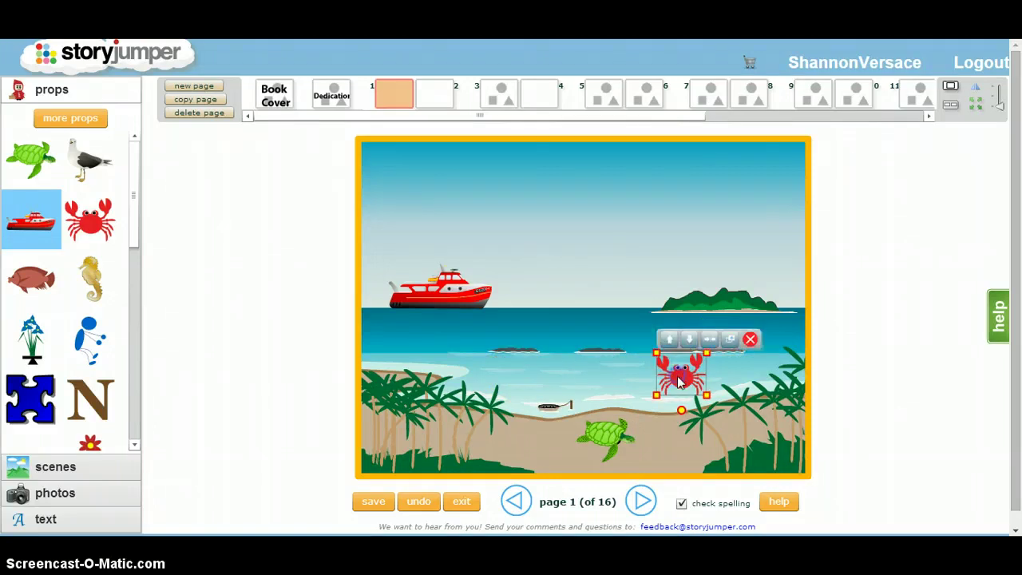
click(489, 293)
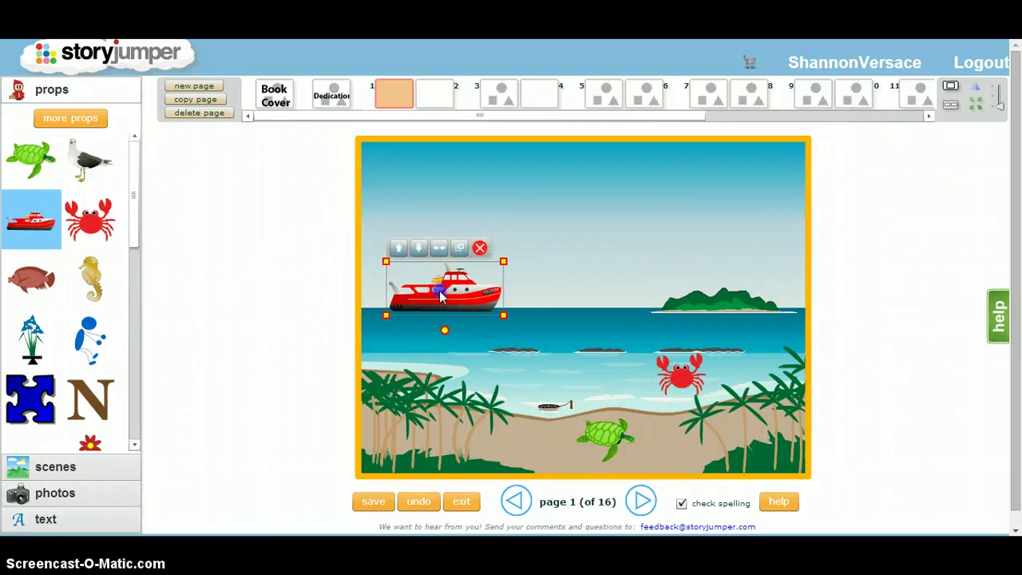
drag(447, 276, 439, 273)
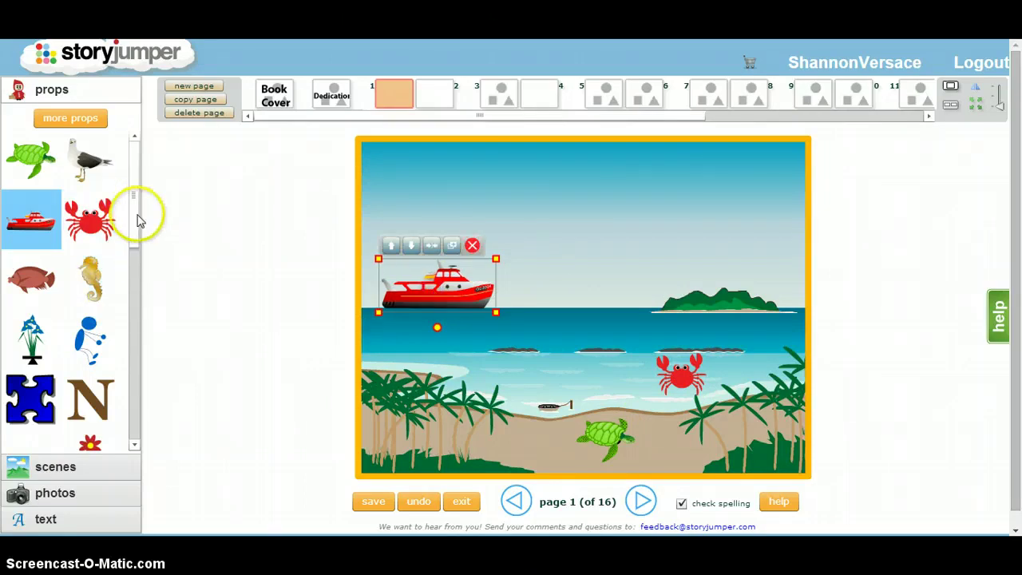
drag(136, 216, 136, 281)
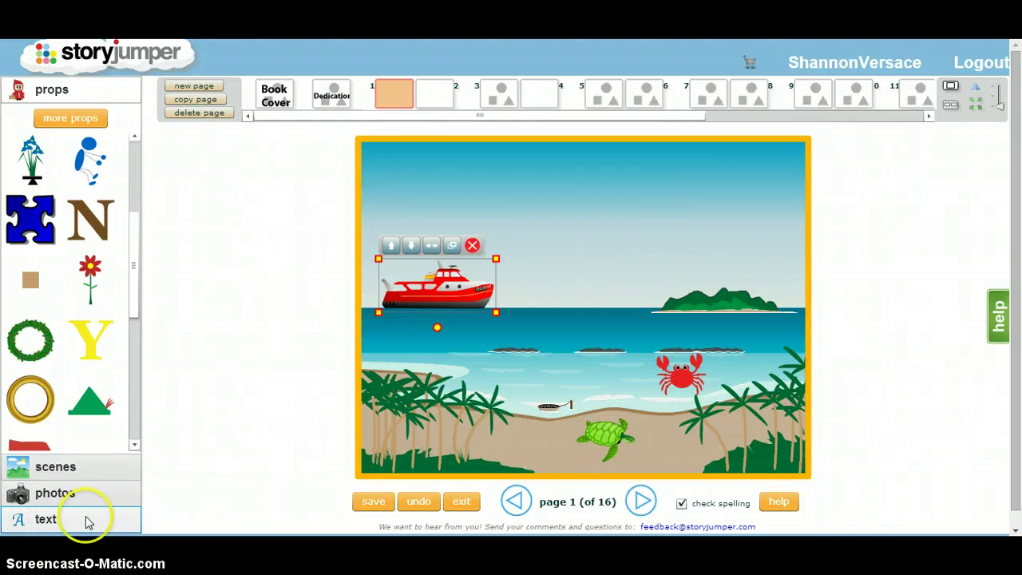
Step: Add bamboo-framed, scroll-shaped and star-bordered text boxes to page 1
click(87, 521)
drag(136, 247, 139, 303)
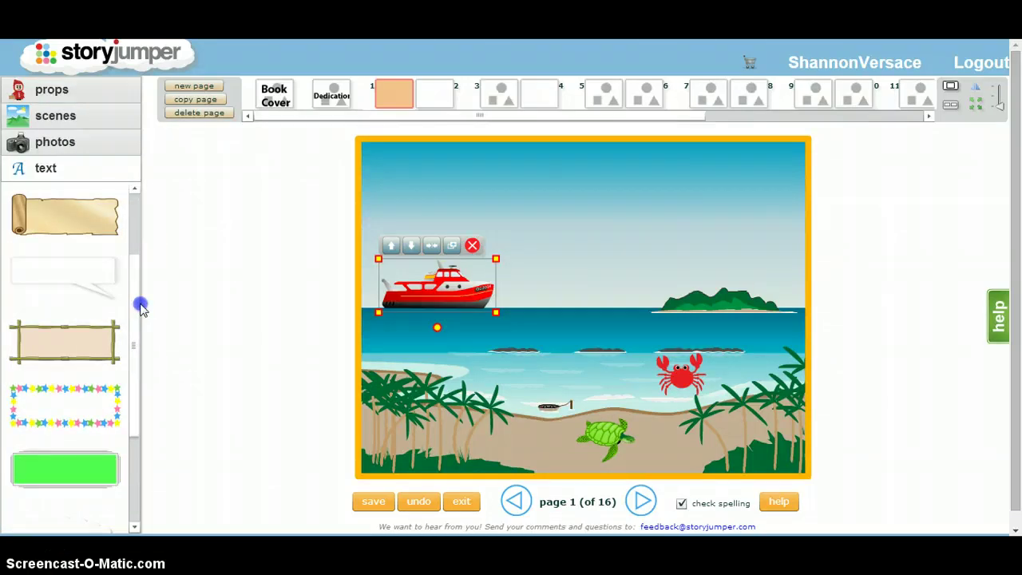
click(64, 345)
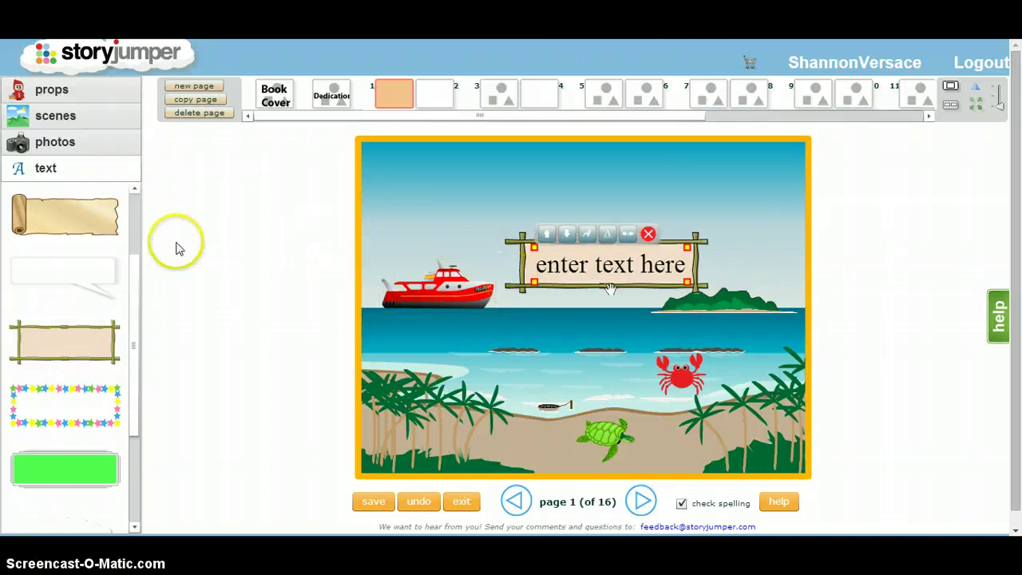
click(80, 216)
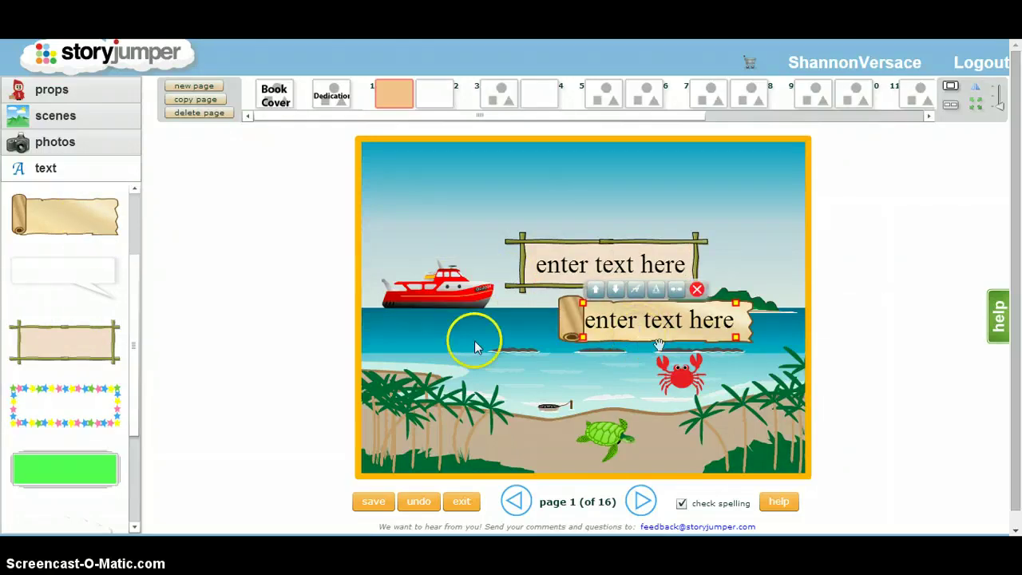
click(37, 416)
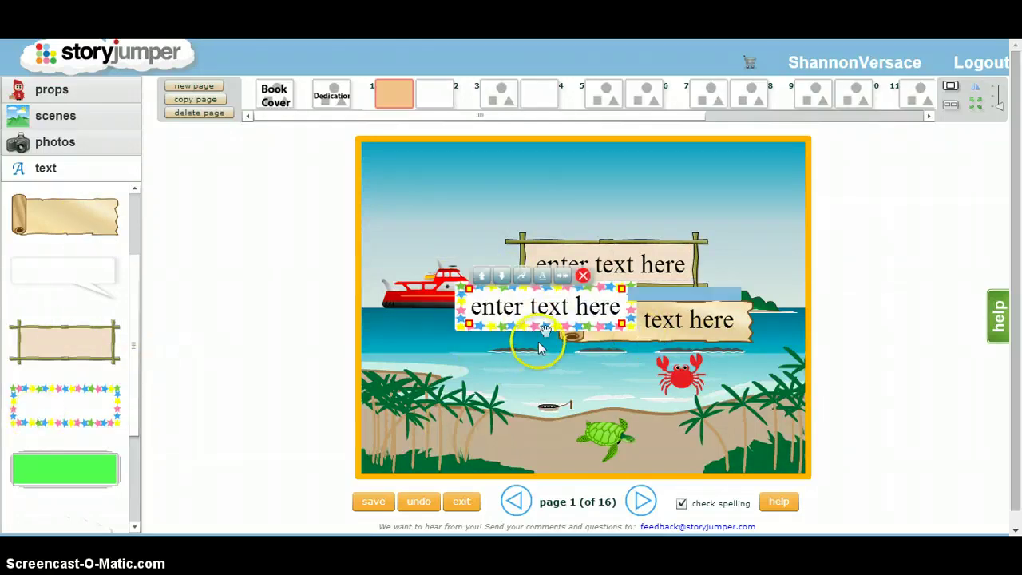
drag(537, 349, 496, 418)
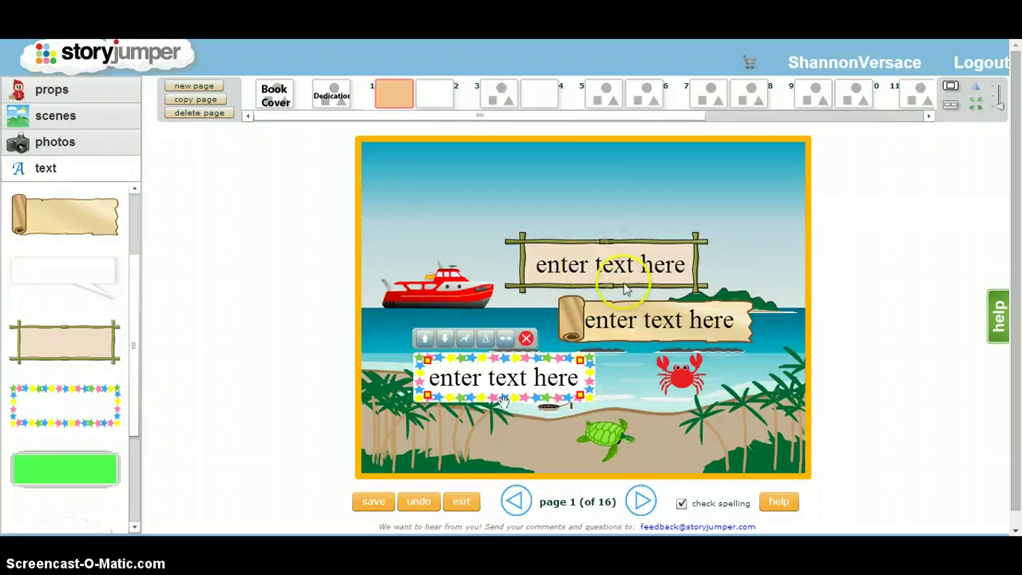
Step: Delete the scroll and star text boxes and move the bamboo sign to the top
click(642, 320)
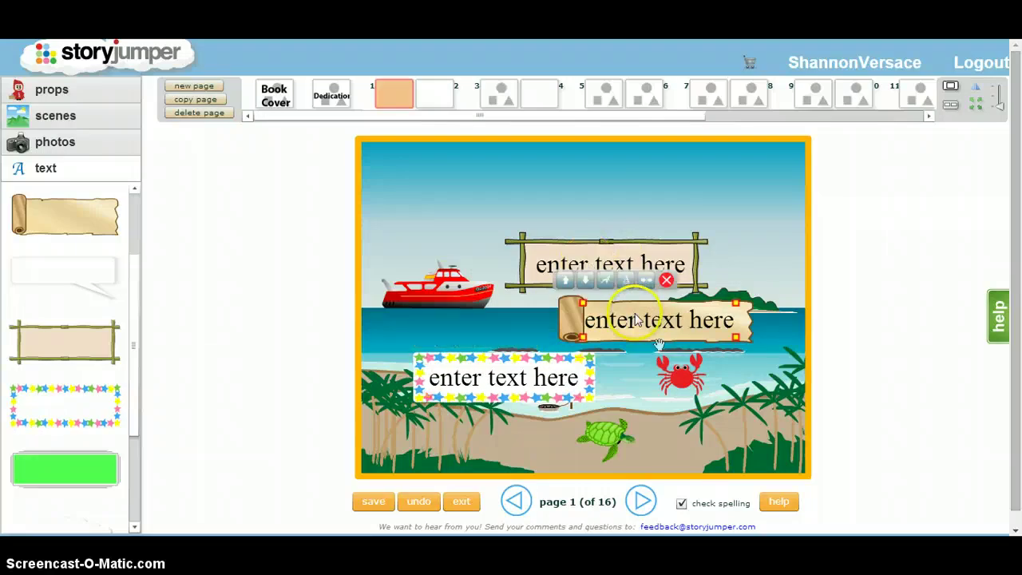
click(666, 281)
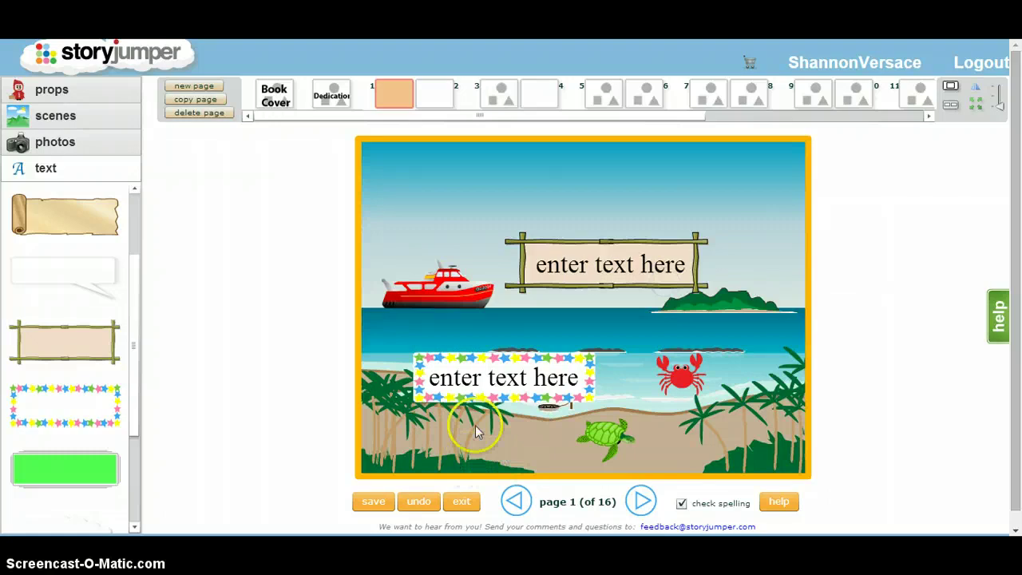
click(495, 382)
click(526, 338)
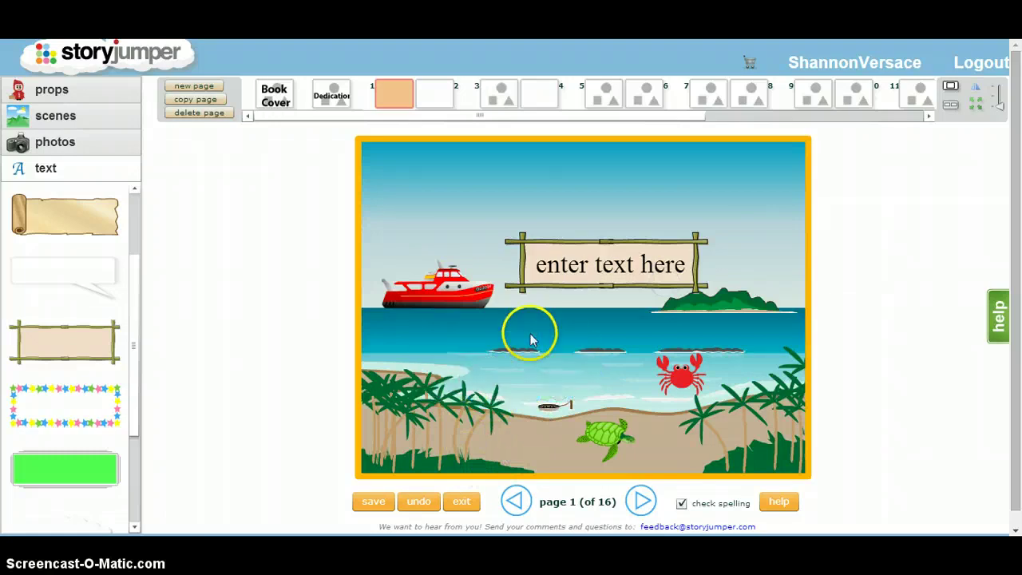
click(588, 281)
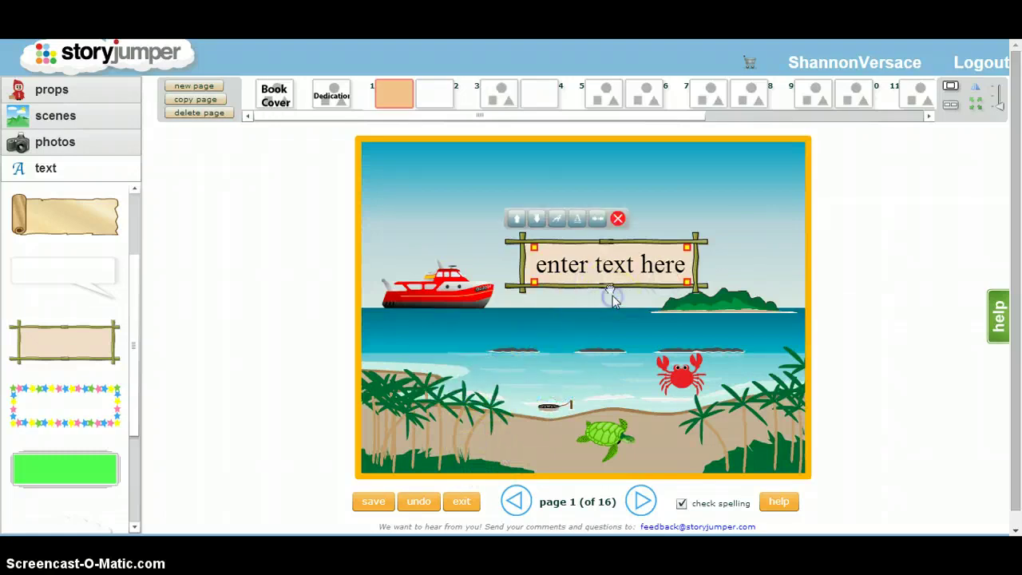
drag(610, 293, 582, 207)
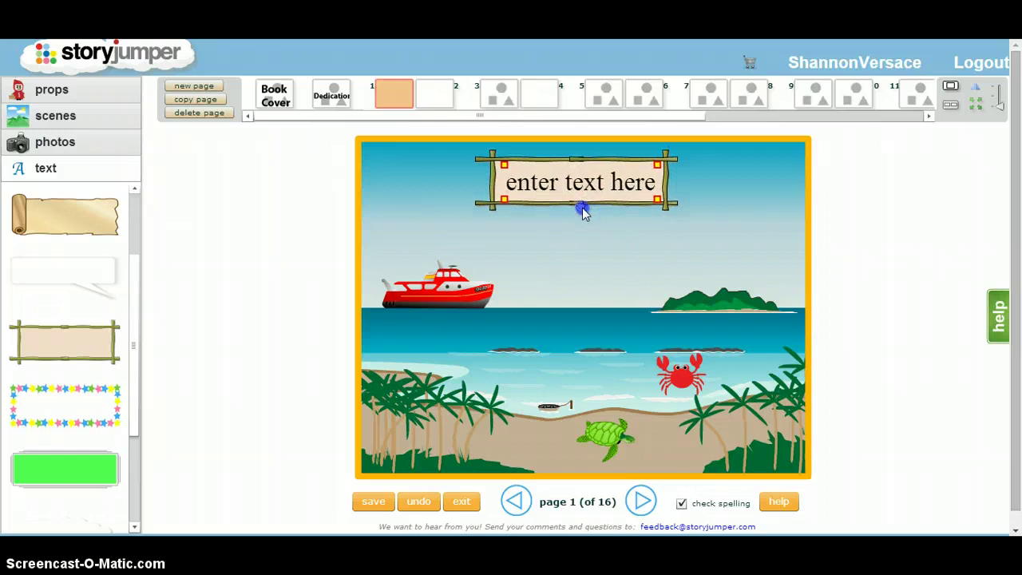
Step: Replace the bamboo sign's placeholder with 'This book is about the ocean'
click(535, 193)
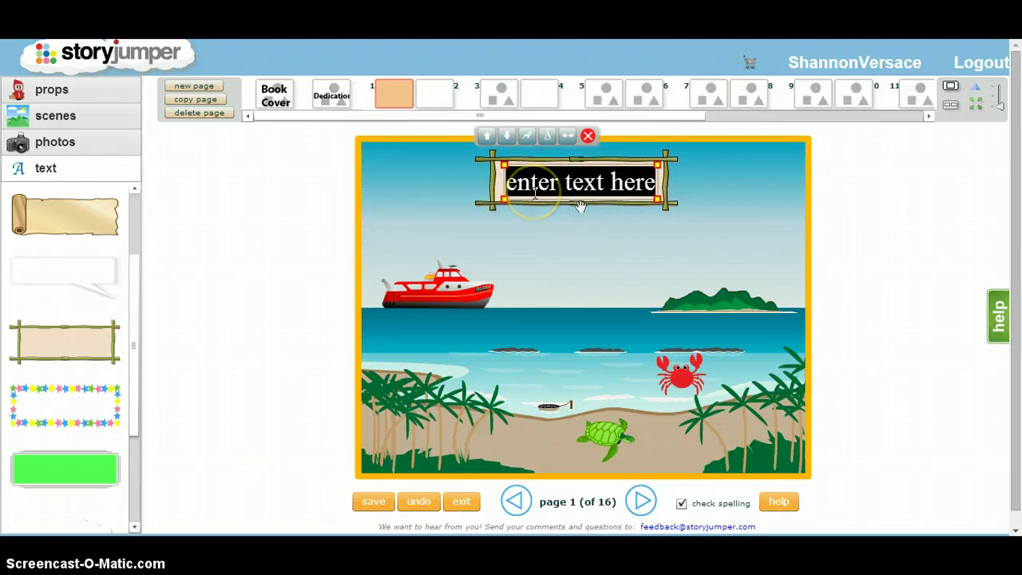
click(575, 191)
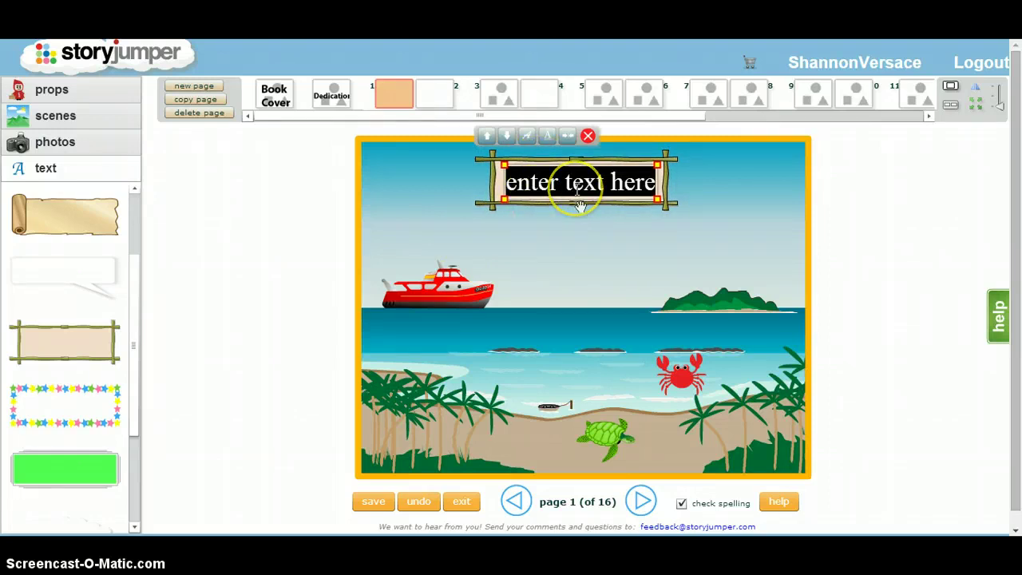
key(BackSpace)
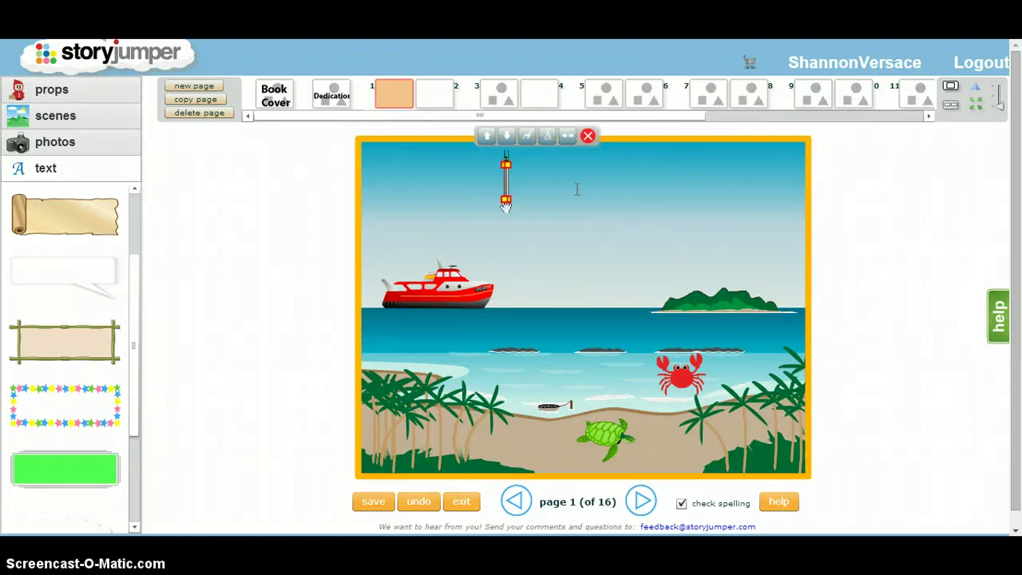
text(T)
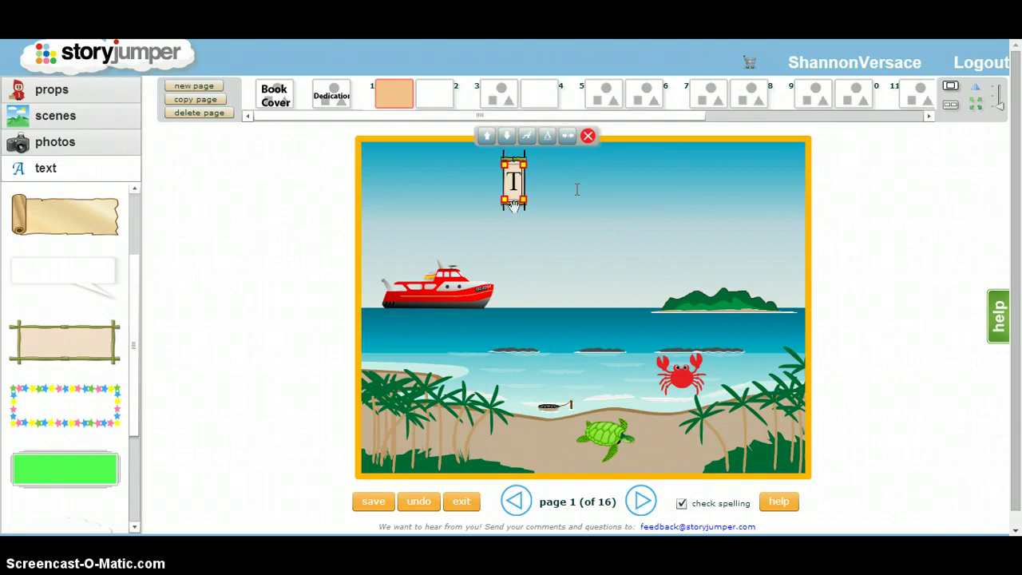
text(his bo)
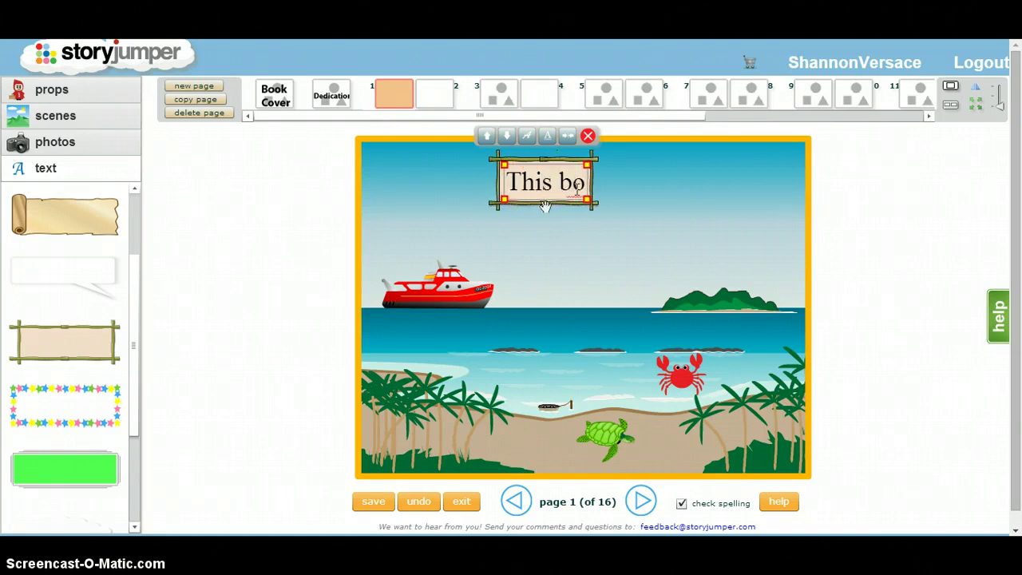
text(ok i)
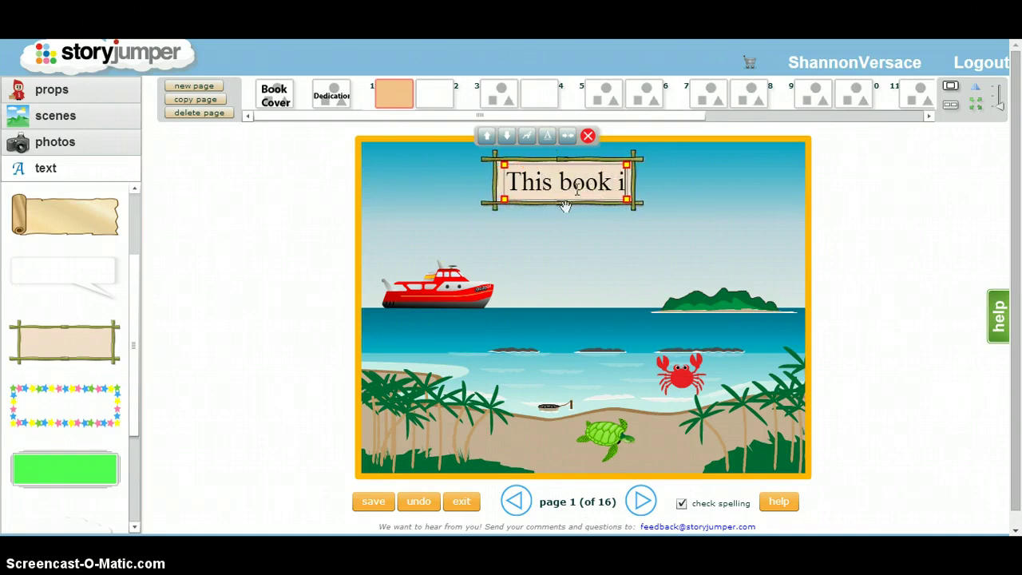
text(s about the ocean)
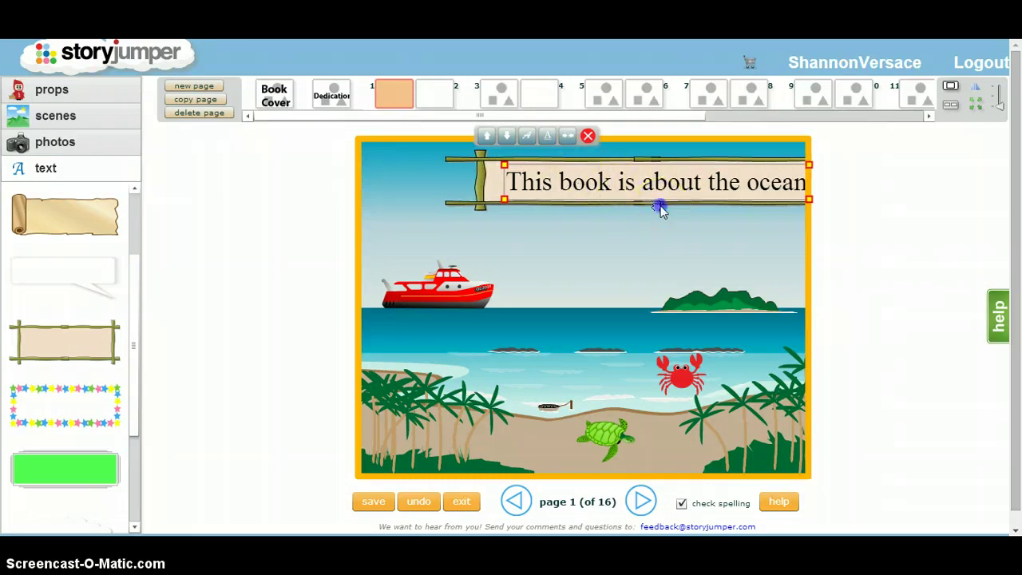
Step: Shift the caption sign left, widen it to fit the sentence, and lower it slightly
drag(660, 208, 585, 197)
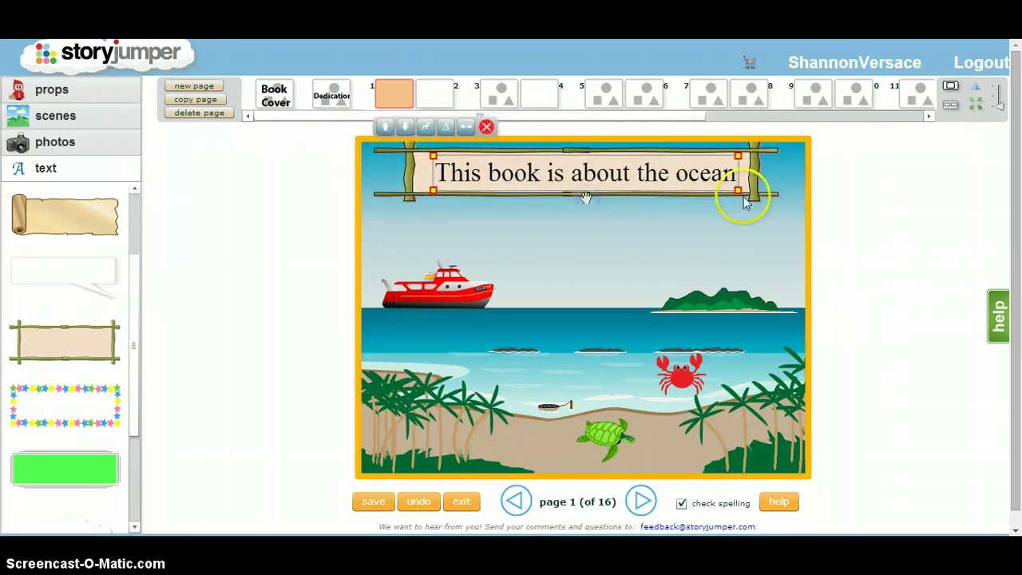
drag(743, 198, 748, 198)
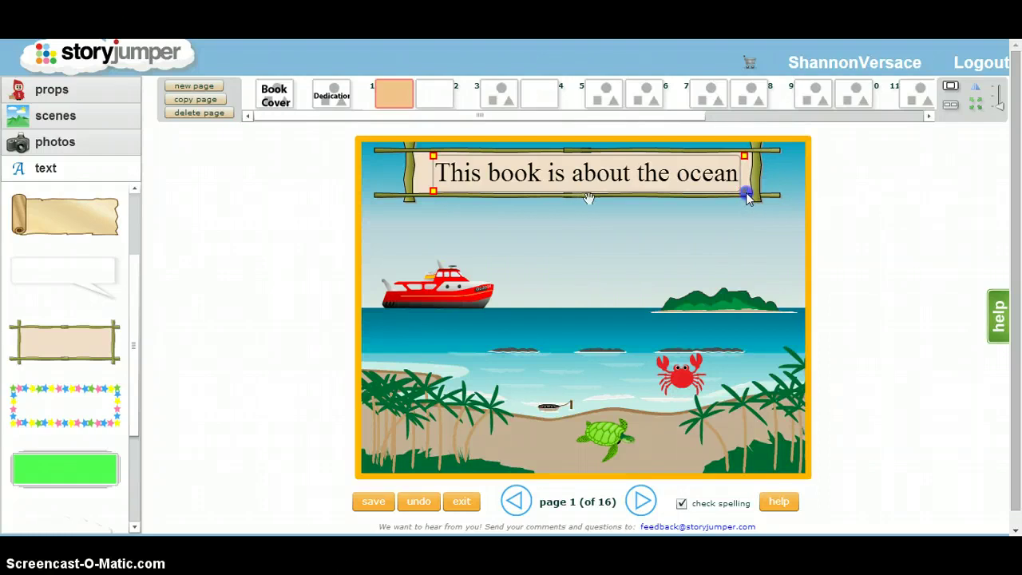
click(588, 200)
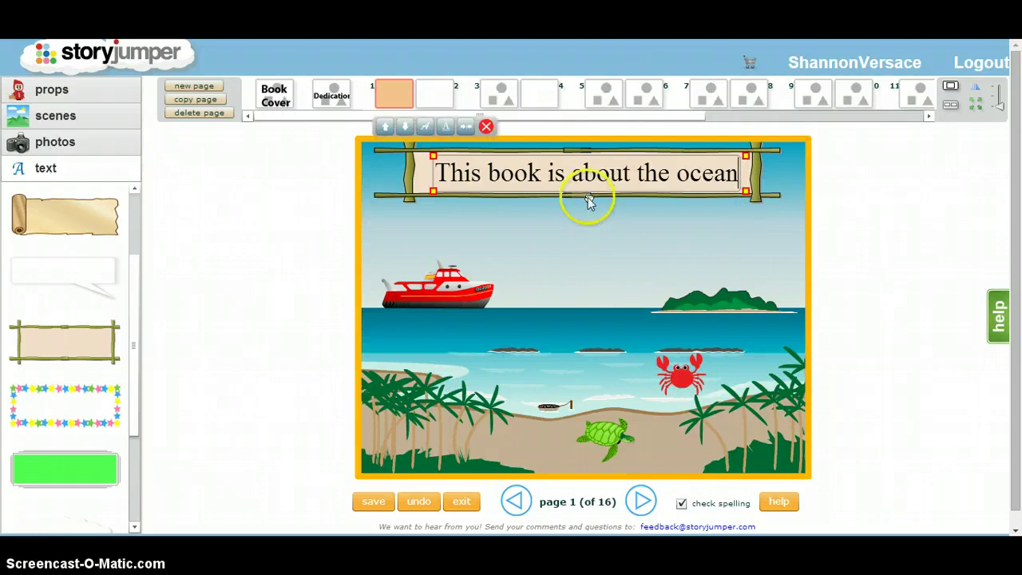
drag(587, 197, 588, 202)
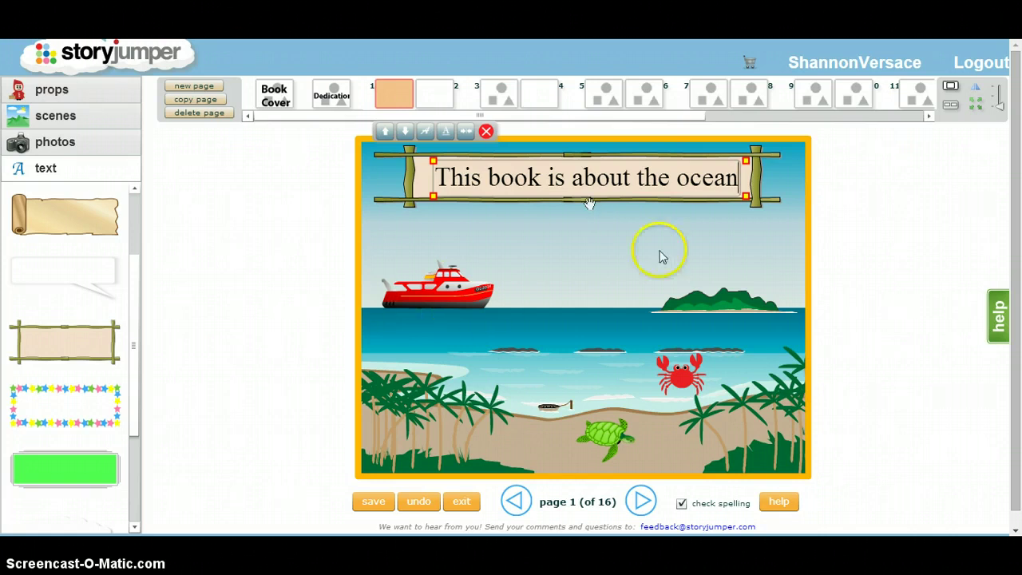
Step: Add four new blank pages at the end of the book, up to page 20
click(433, 96)
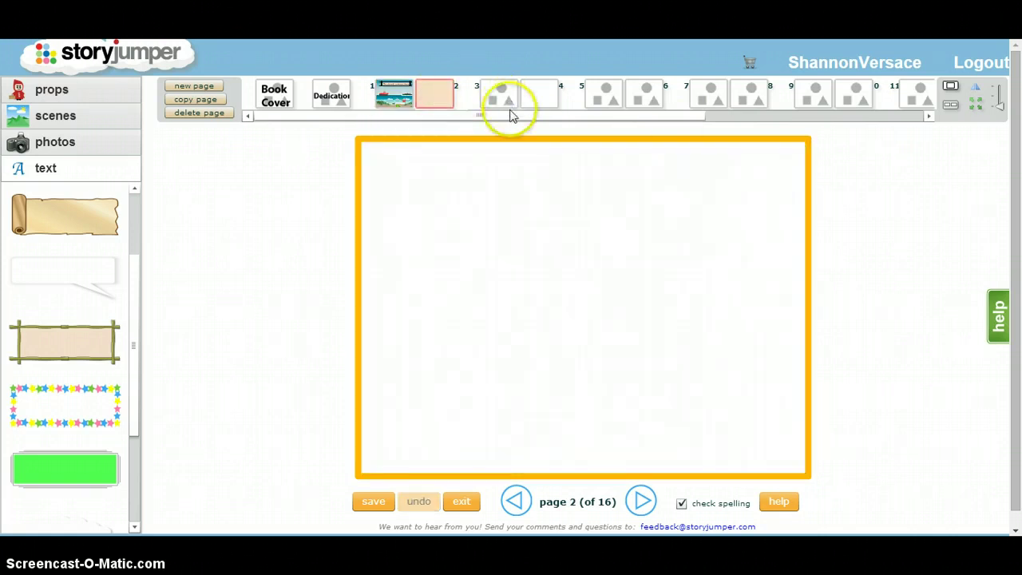
drag(508, 115, 703, 141)
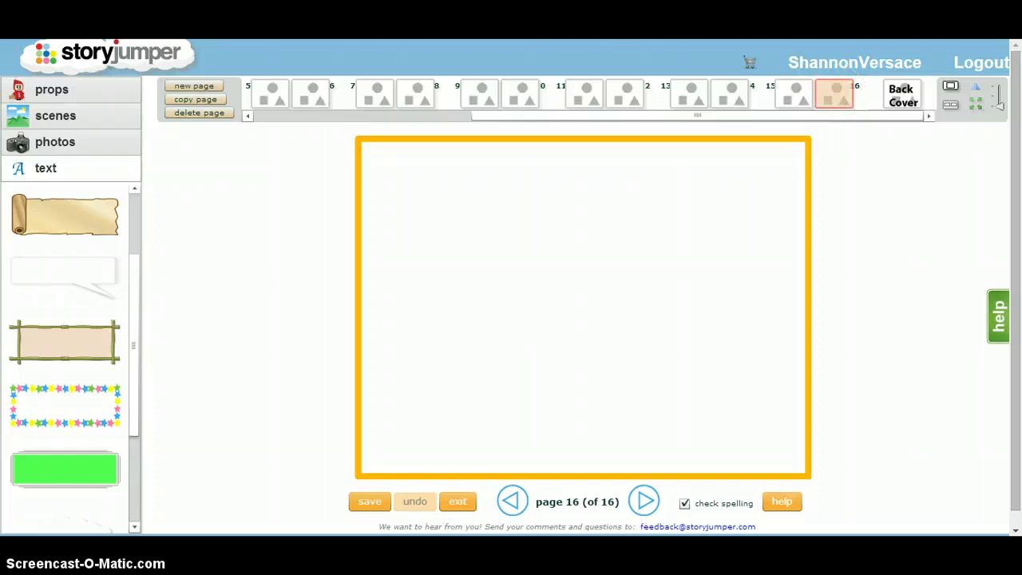
click(196, 86)
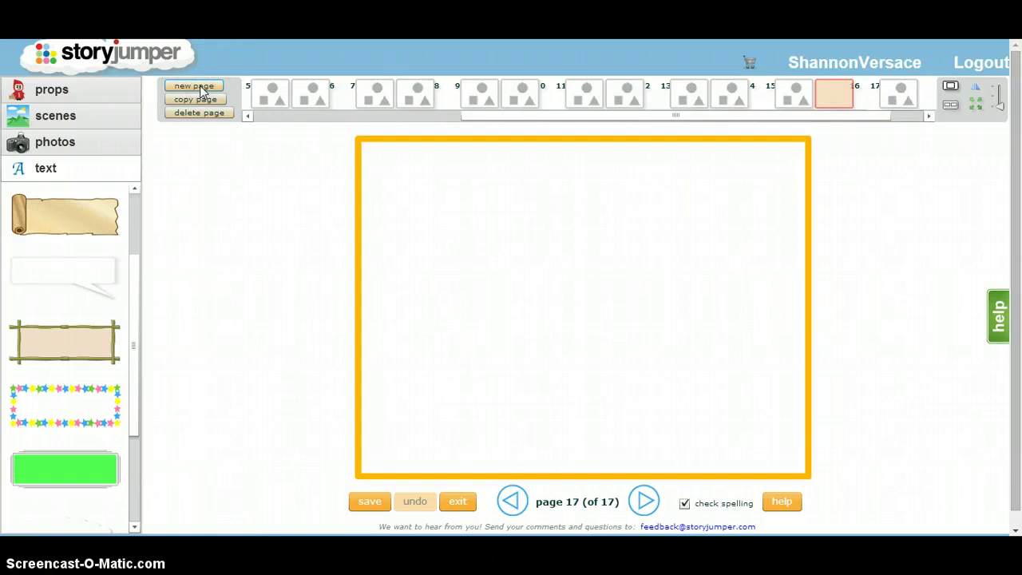
click(195, 86)
click(196, 86)
click(195, 87)
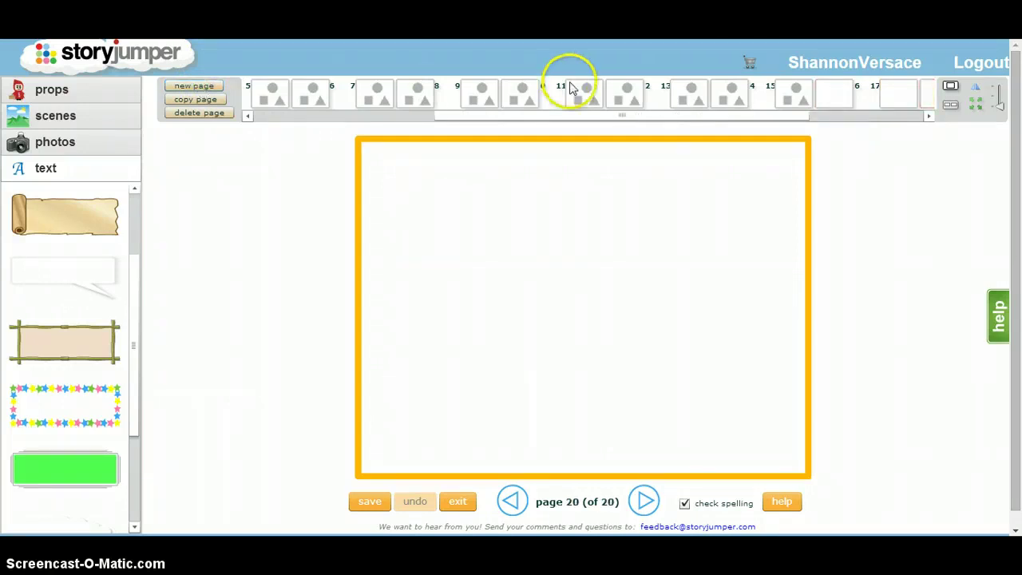
Step: Delete page 20 and select page 19
drag(570, 116, 706, 114)
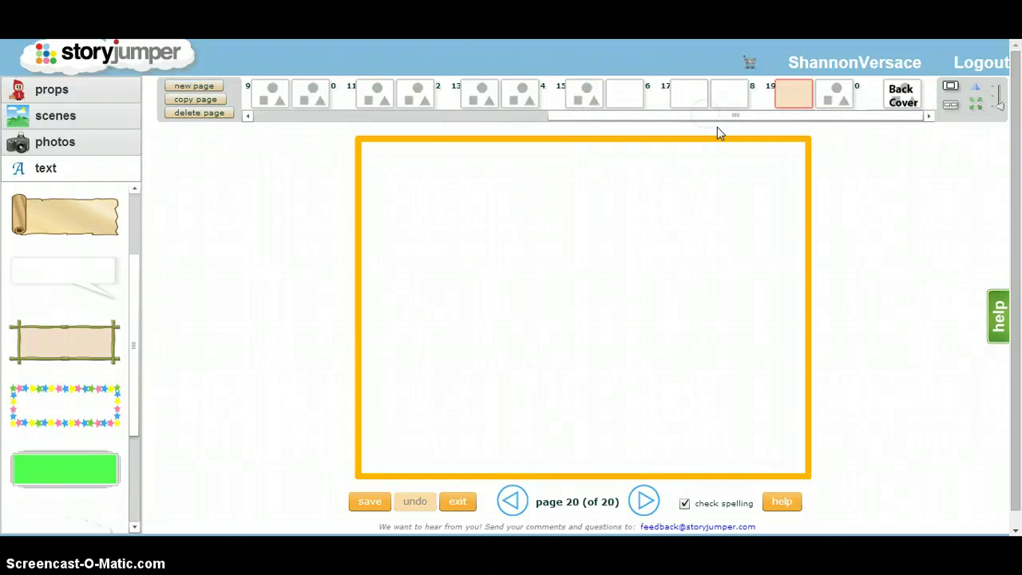
click(839, 92)
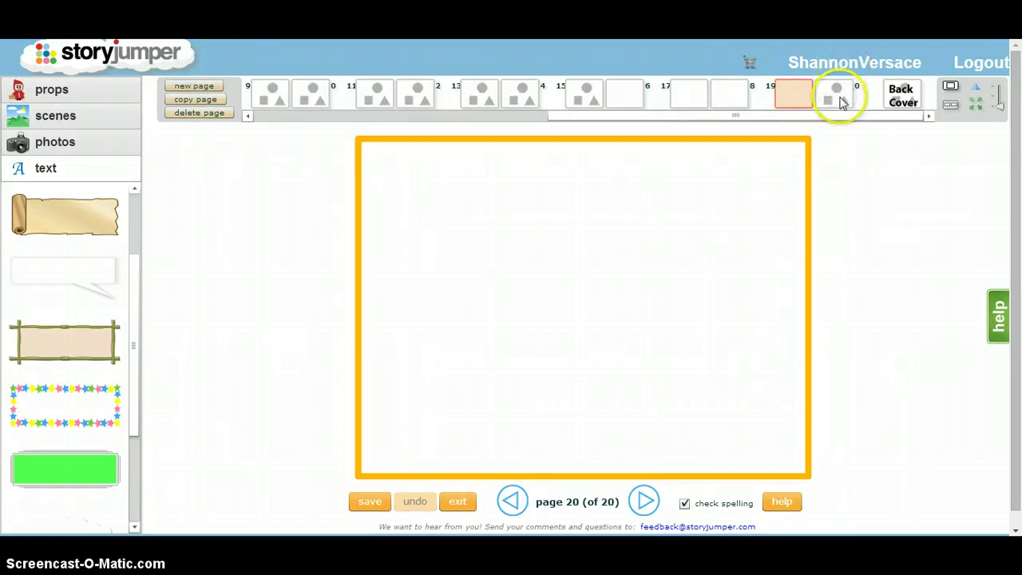
click(206, 113)
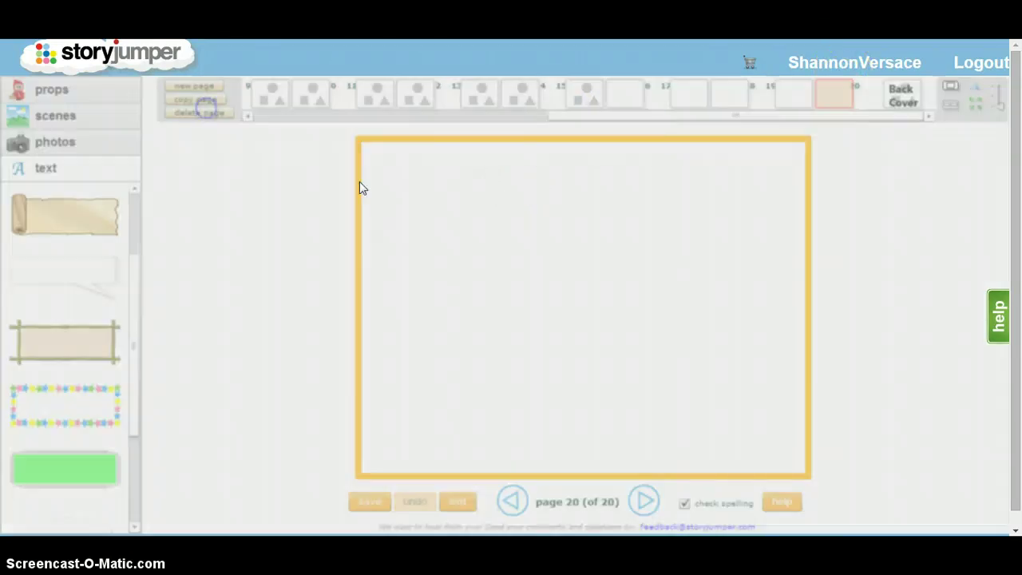
click(527, 136)
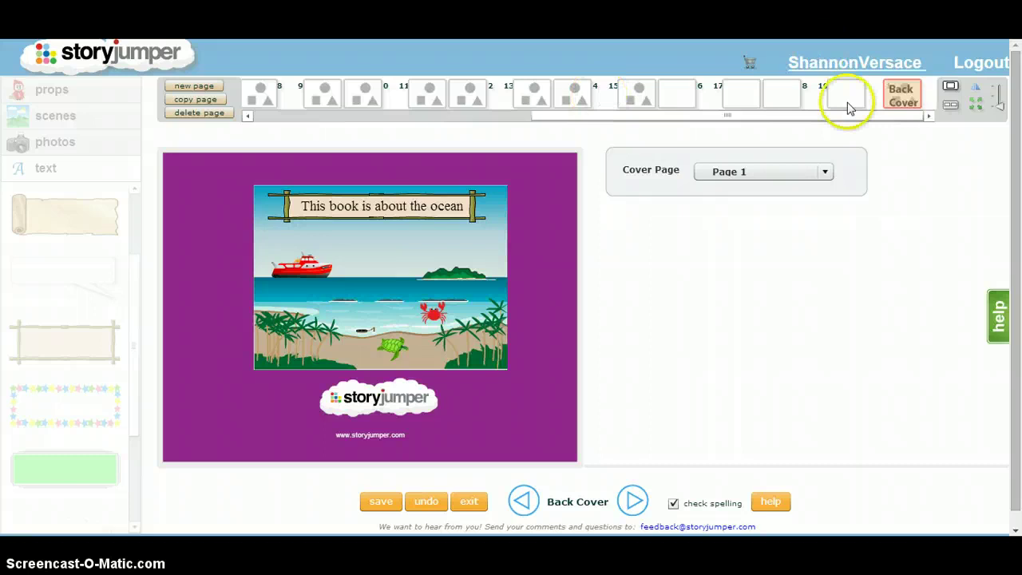
click(846, 96)
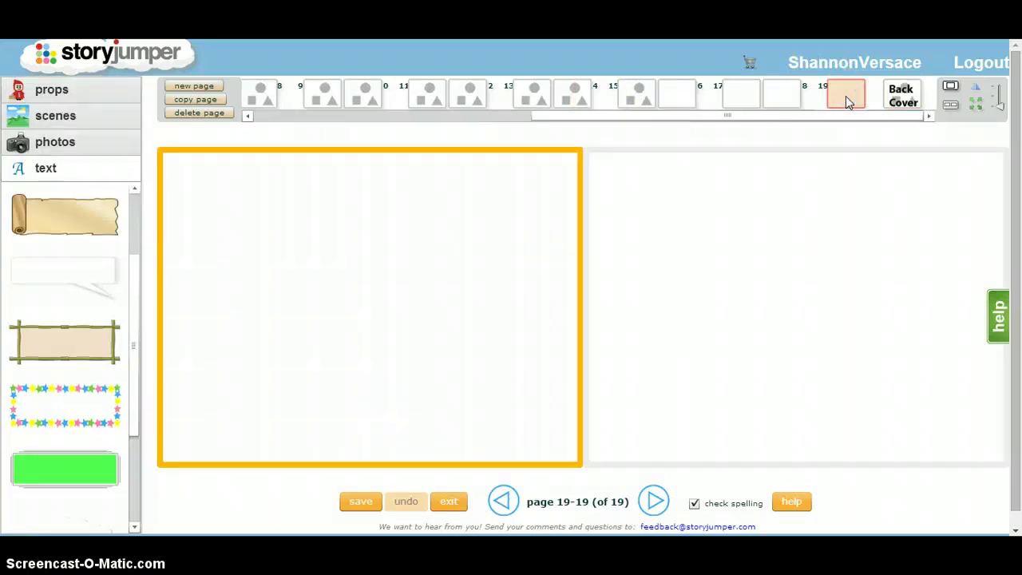
Step: Delete blank page 19 and confirm with Yes
click(211, 113)
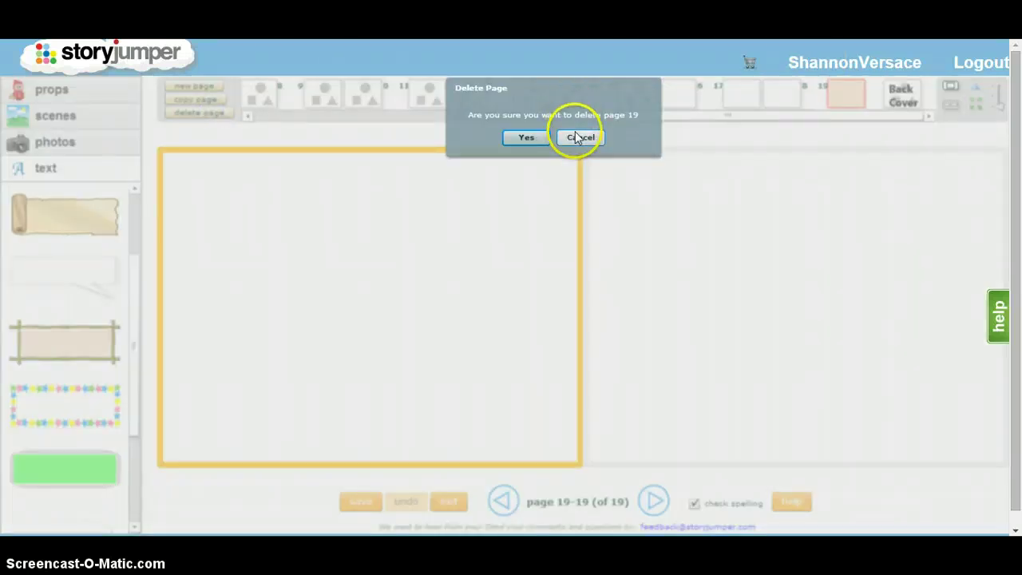
click(526, 140)
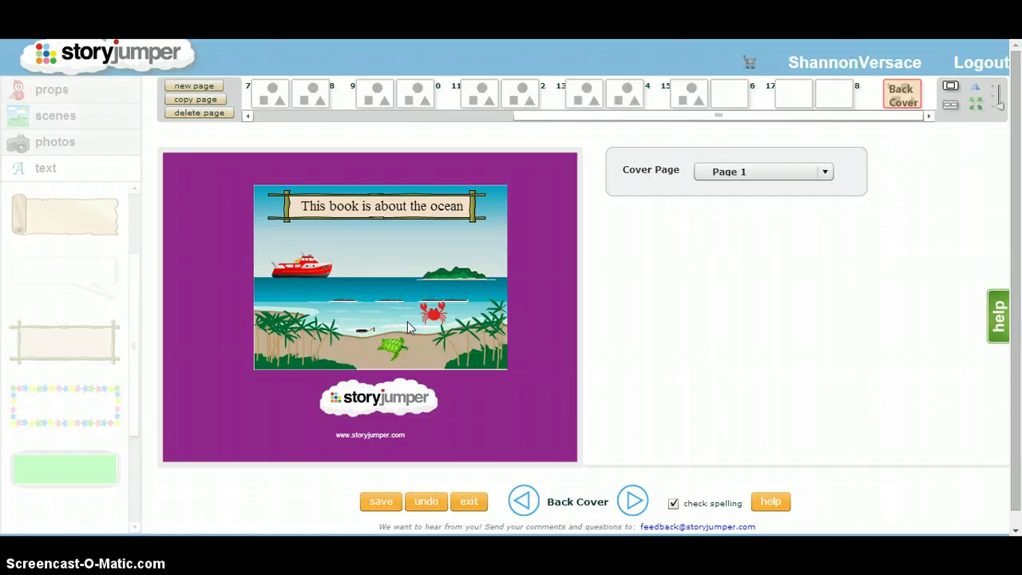
Step: Save the ocean book and return to the account home page
click(381, 501)
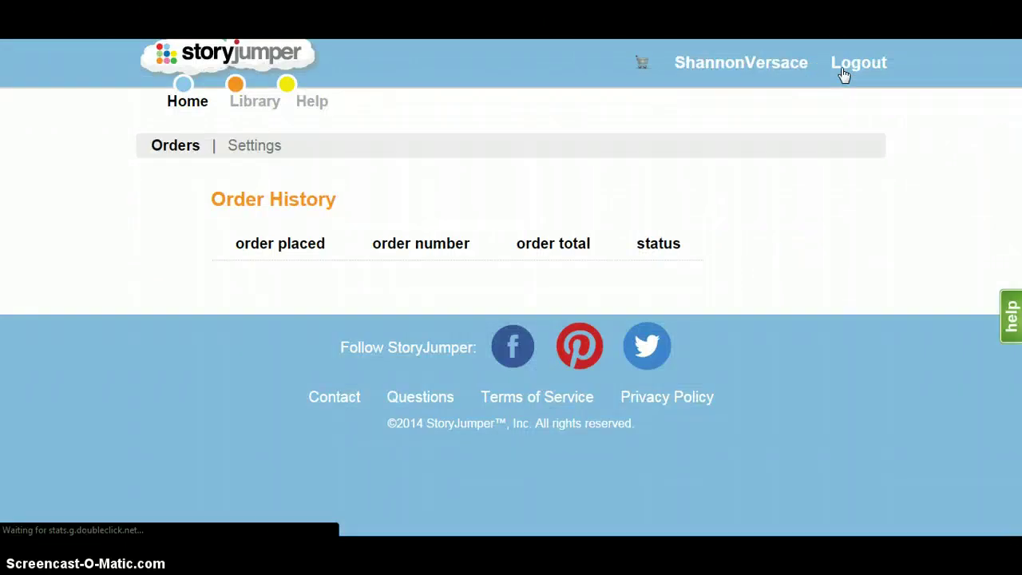
click(188, 97)
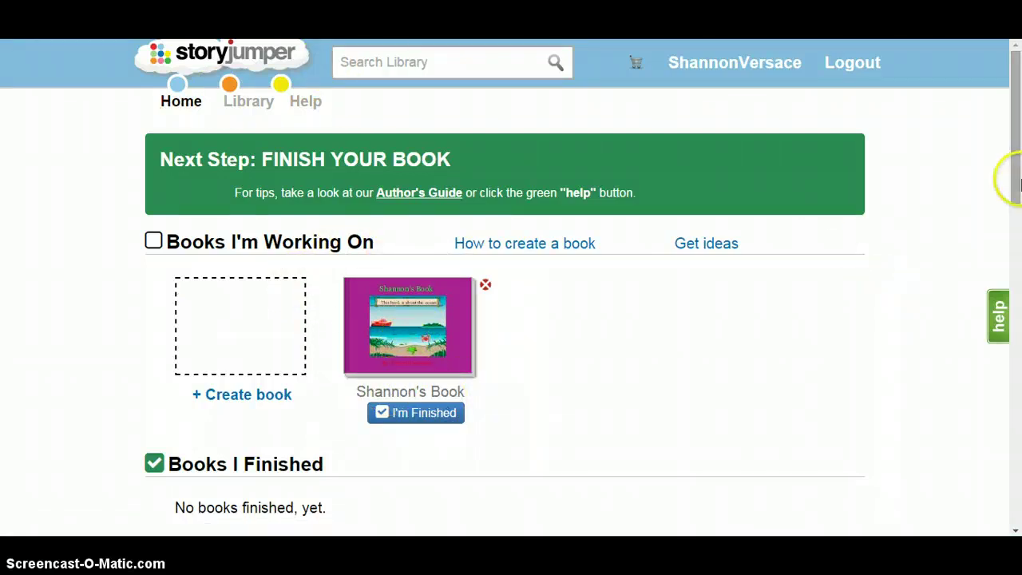
Step: Mark the ocean book as finished with the 'I'm Finished' button
scroll(1014, 182, down, 3)
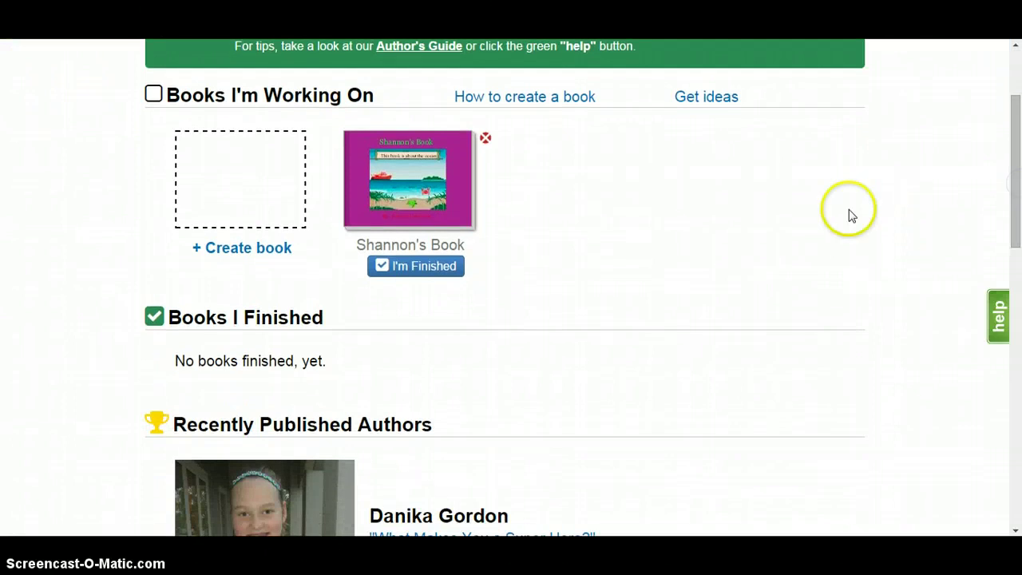
click(419, 267)
scroll(418, 279, down, 5)
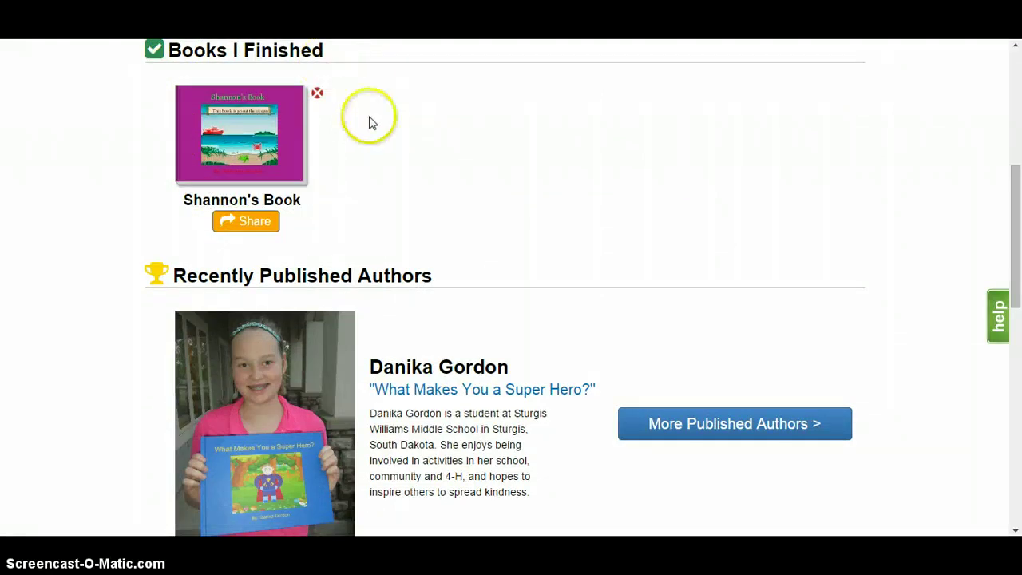
drag(1014, 206, 1015, 170)
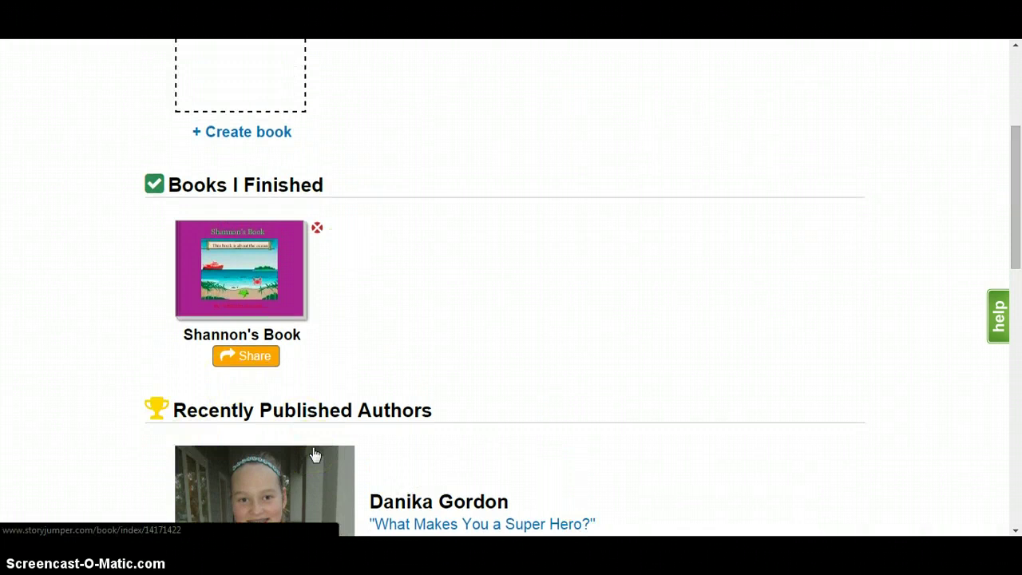
Step: Review the finished book's sharing page
click(256, 358)
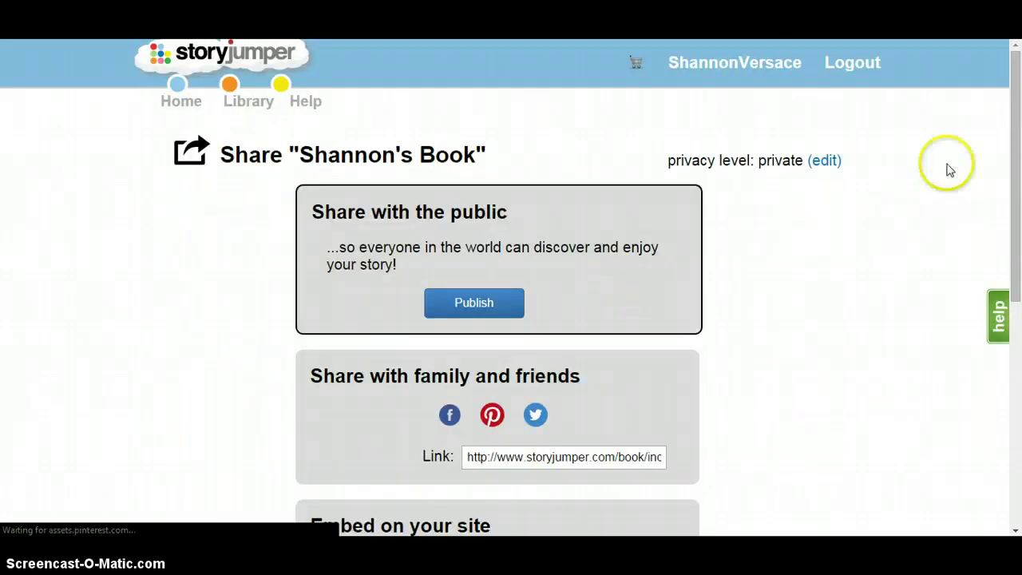
drag(1017, 160, 1019, 209)
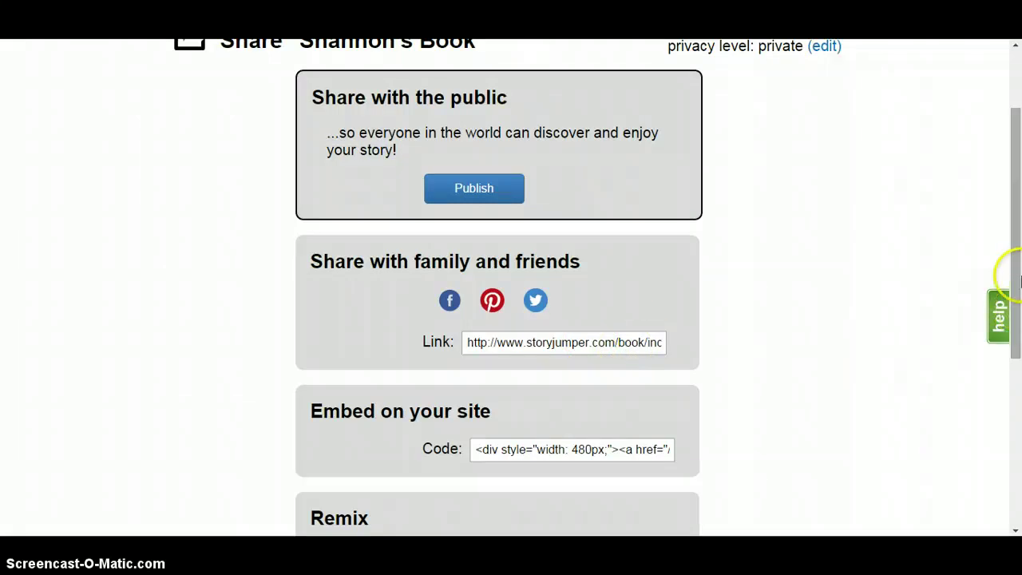
scroll(489, 343, down, 3)
click(489, 343)
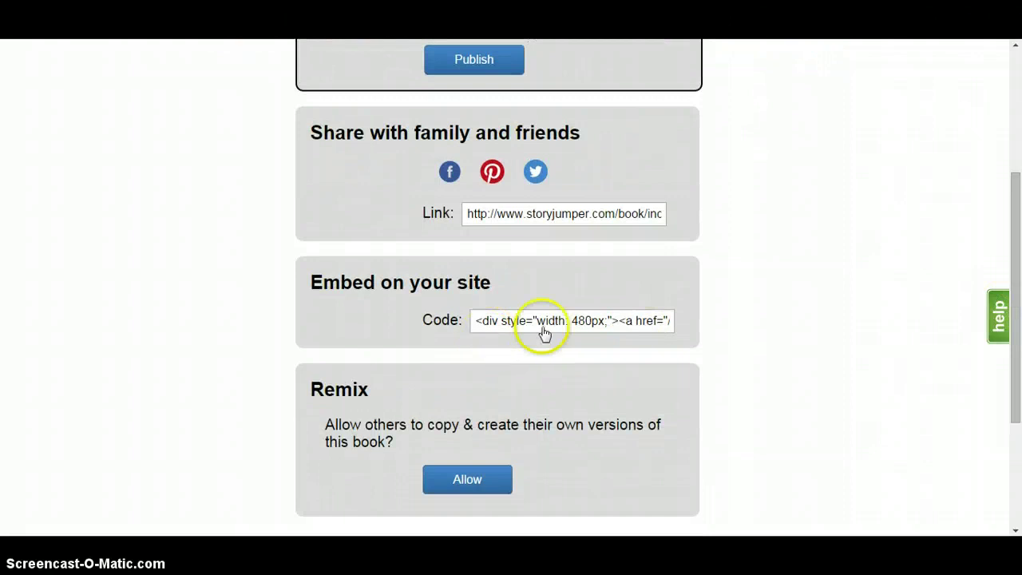
drag(1018, 327, 1018, 208)
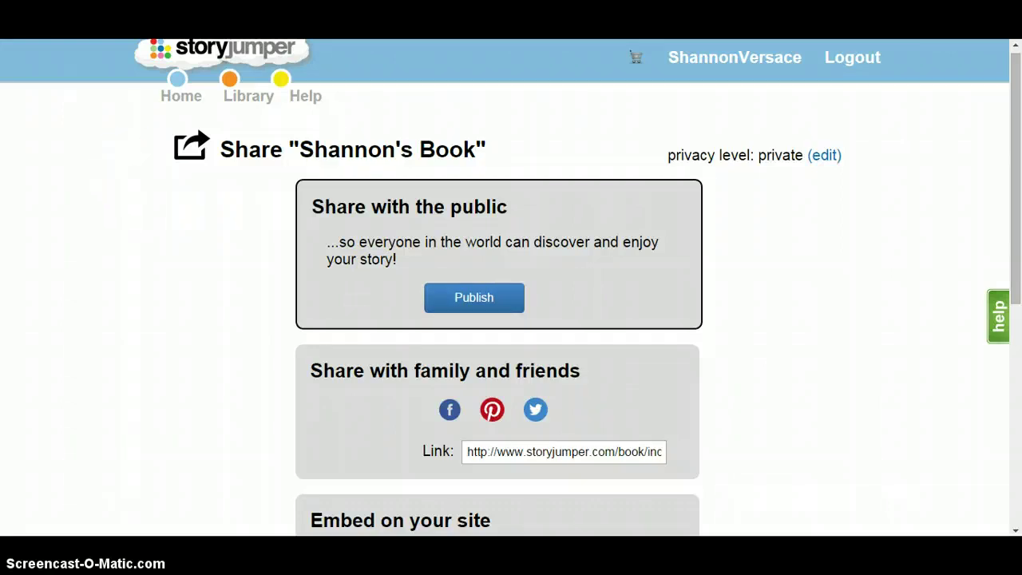
Step: Open the book's Print / Buy page showing hardcover and paperback offers
scroll(245, 277, down, 3)
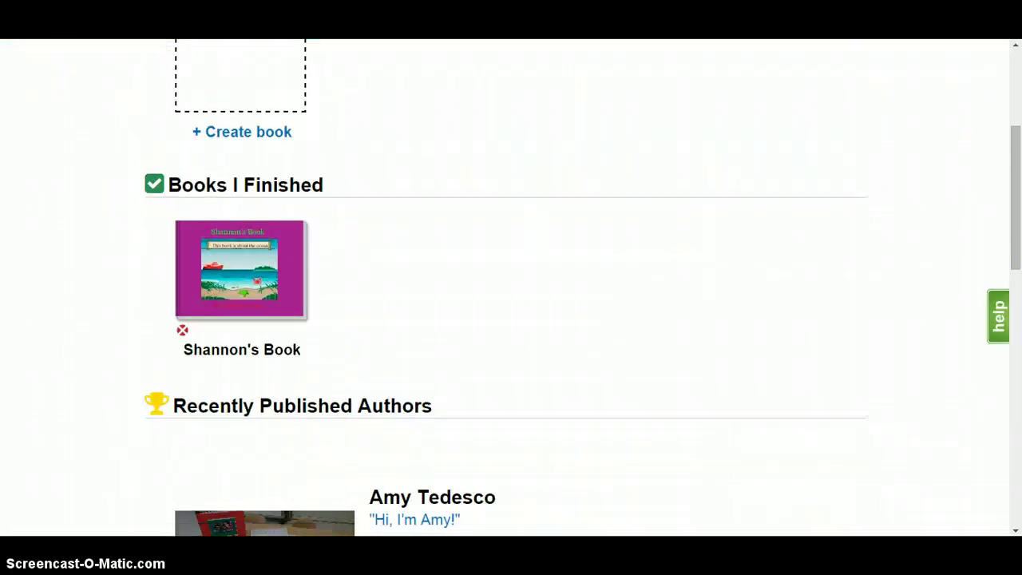
click(245, 277)
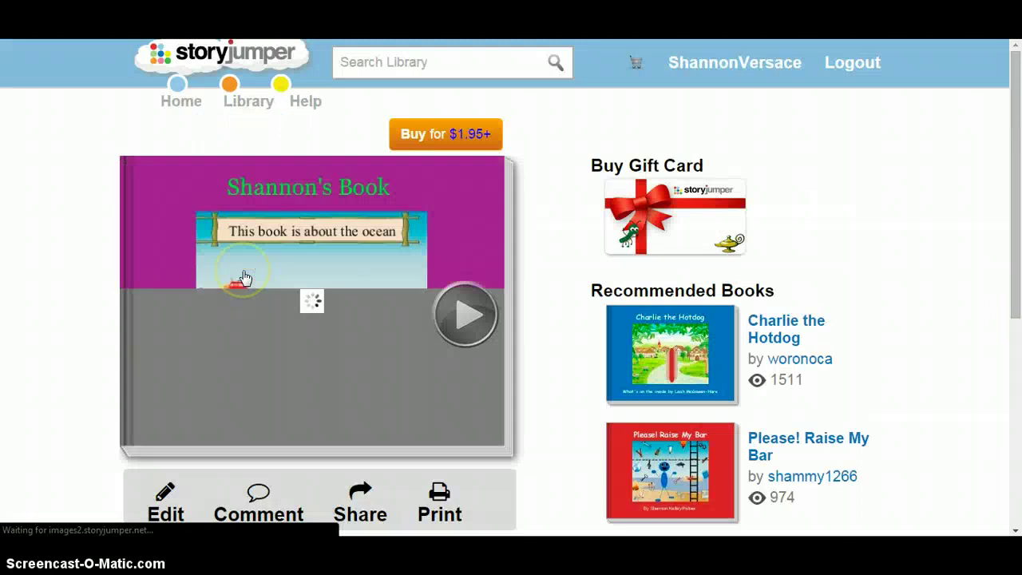
click(410, 141)
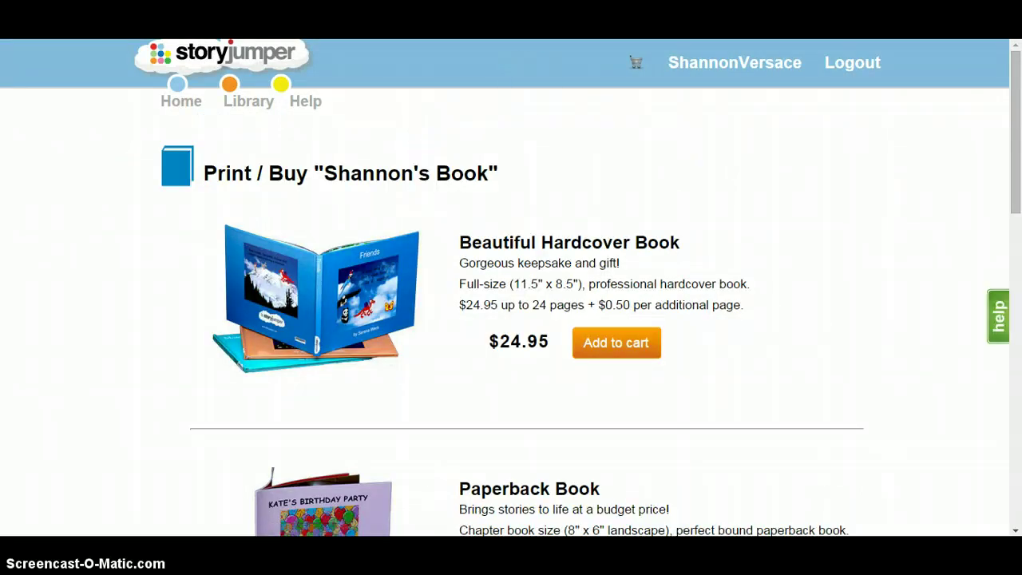
click(1015, 53)
scroll(1015, 52, down, 5)
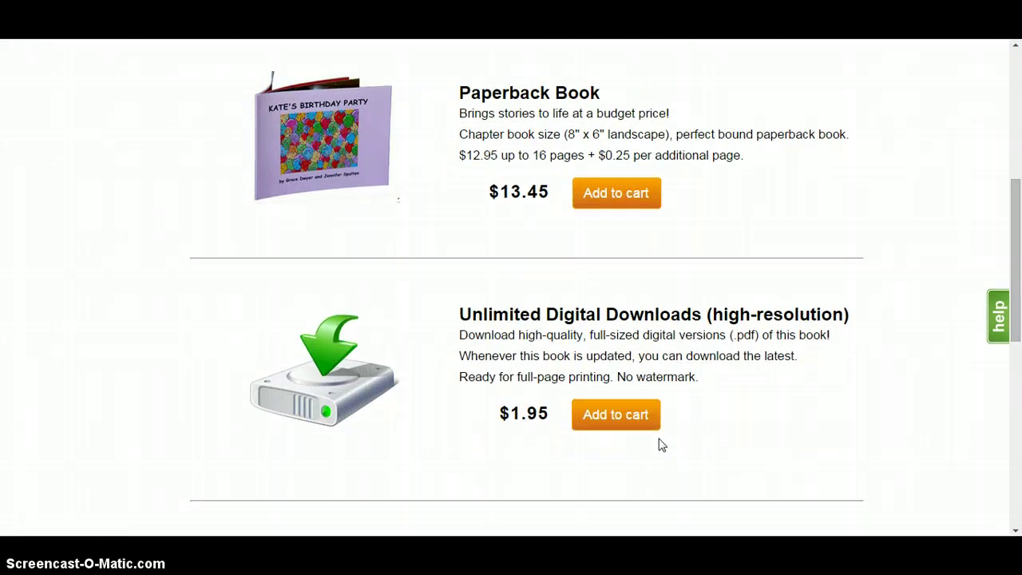
click(916, 253)
drag(1017, 258, 1018, 189)
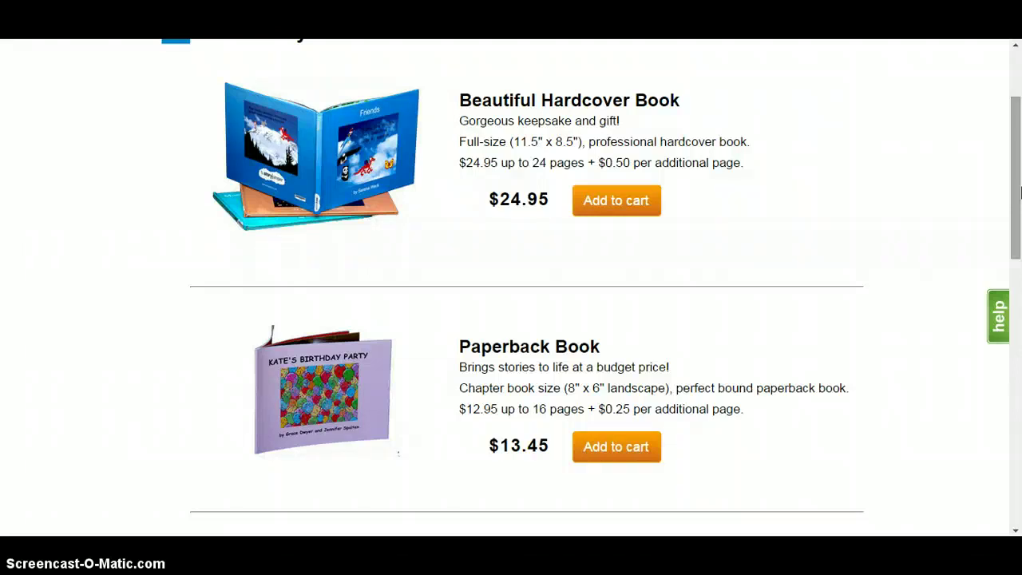
click(1019, 188)
drag(1019, 189, 1017, 112)
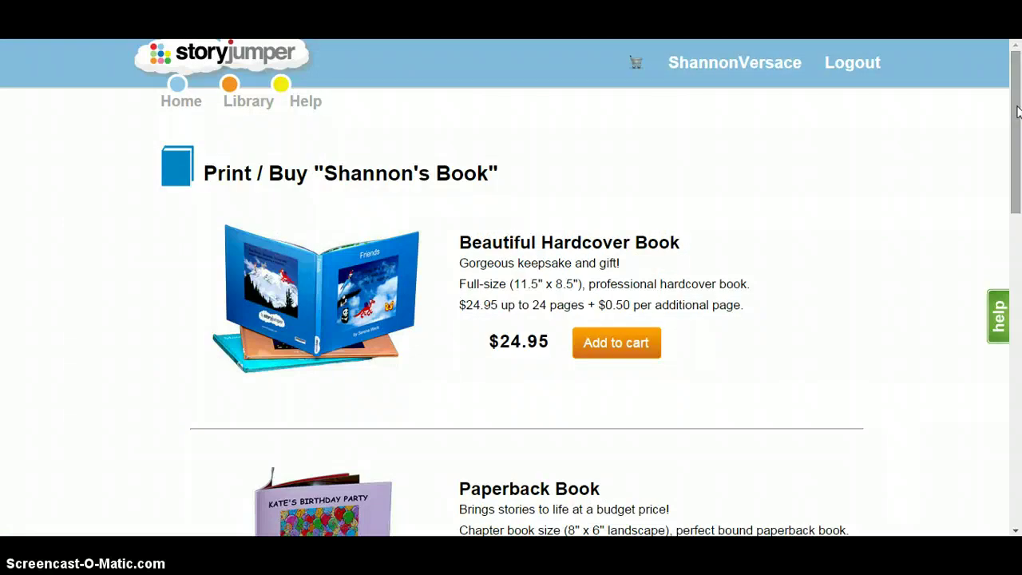
drag(1017, 112, 1017, 111)
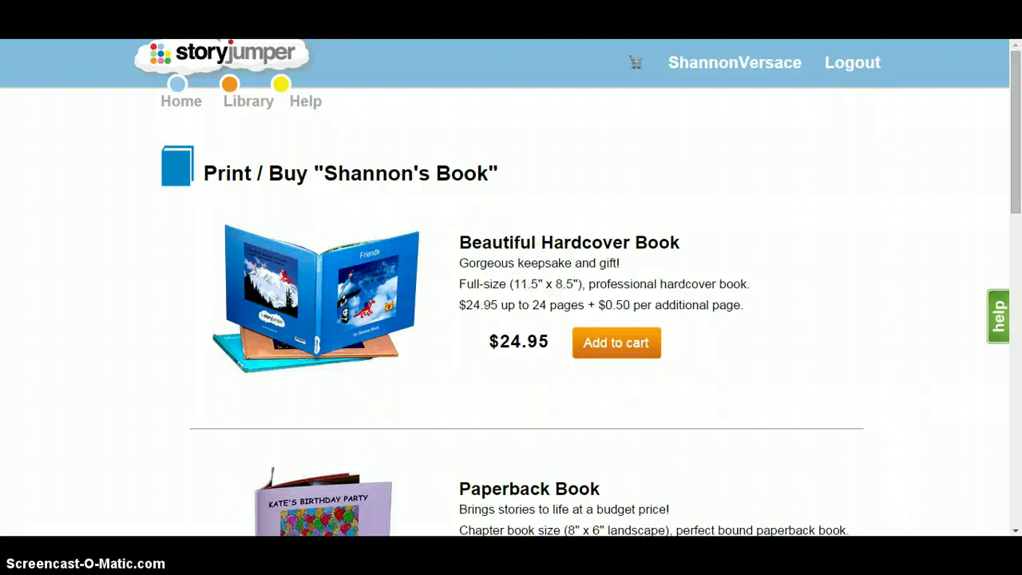